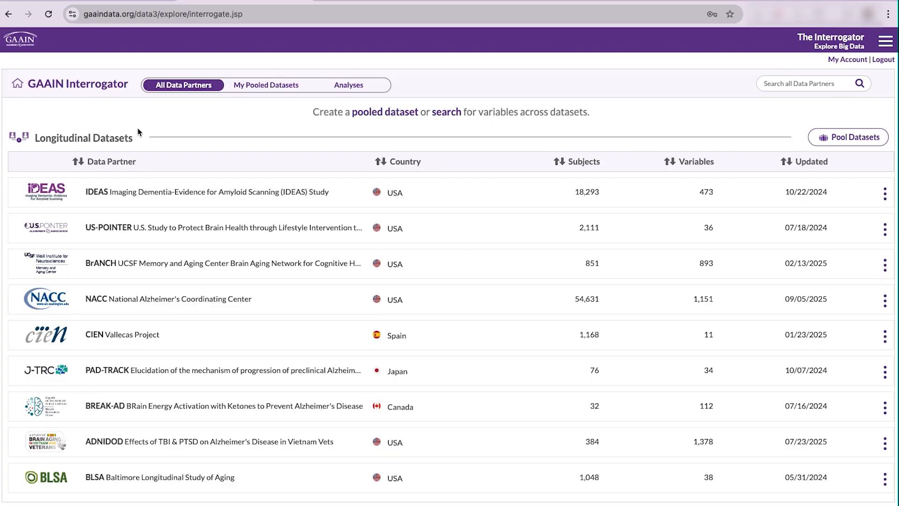
Sort the longitudinal datasets in turn by data partner, country, subjects, variables and most recent update.
scroll(253, 134, down, 20)
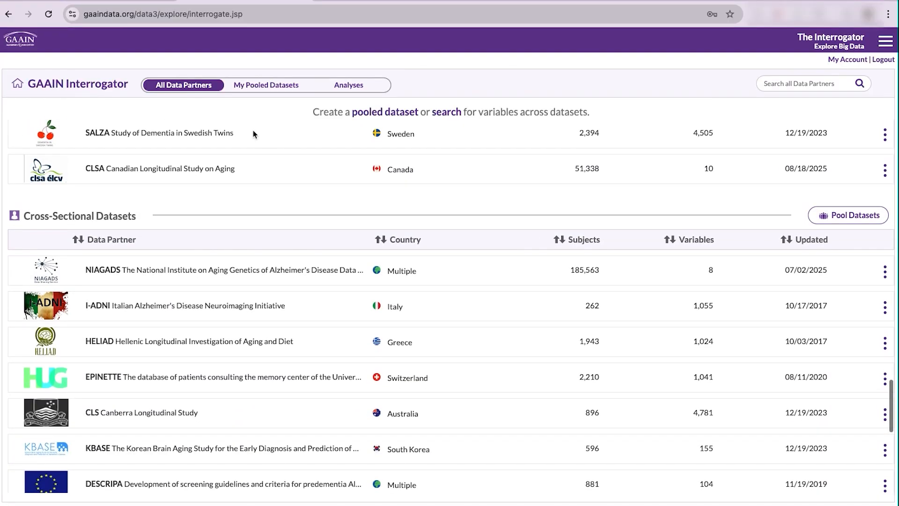
scroll(248, 150, up, 20)
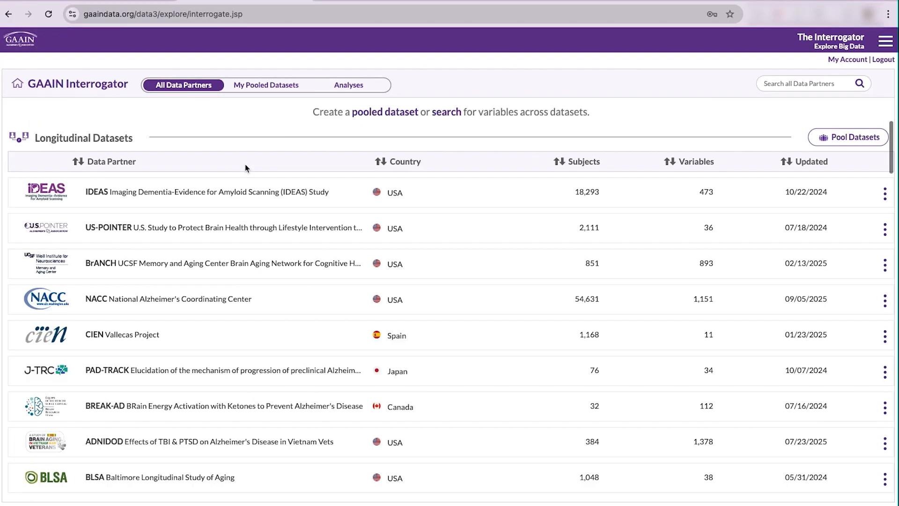
click(96, 163)
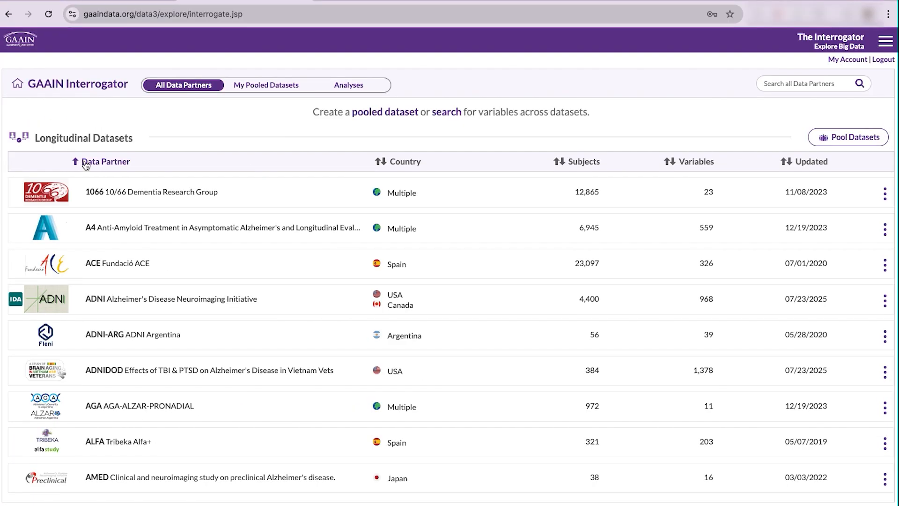
click(397, 162)
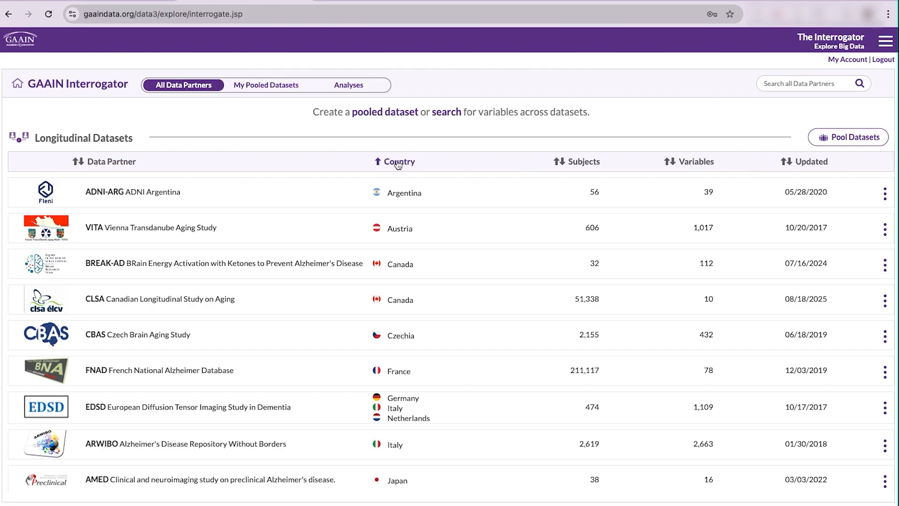
click(583, 162)
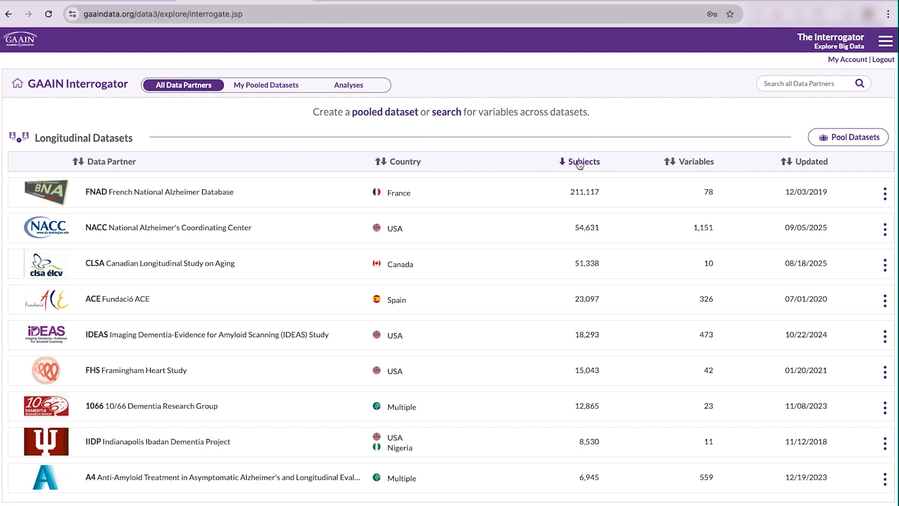
click(688, 161)
click(803, 166)
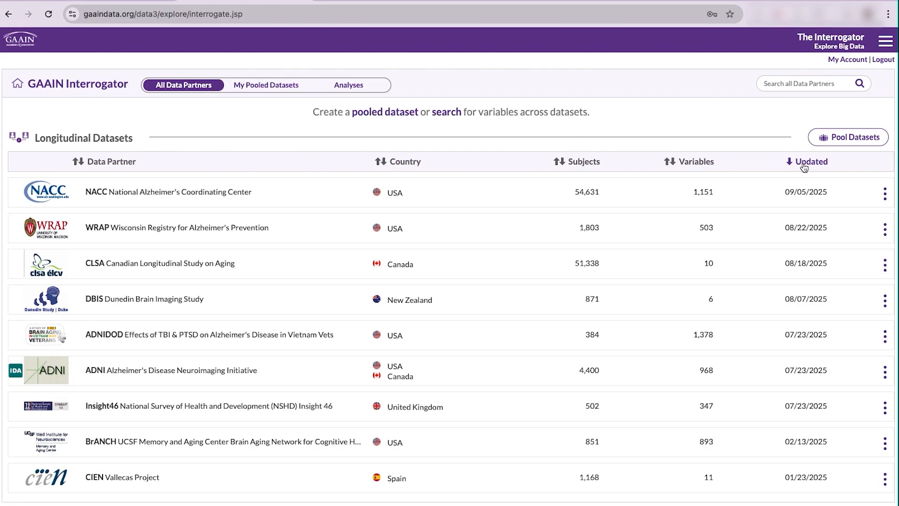
Search all data partners for "csf" and examine the matching variables listed under each dataset.
click(795, 83)
text(csf)
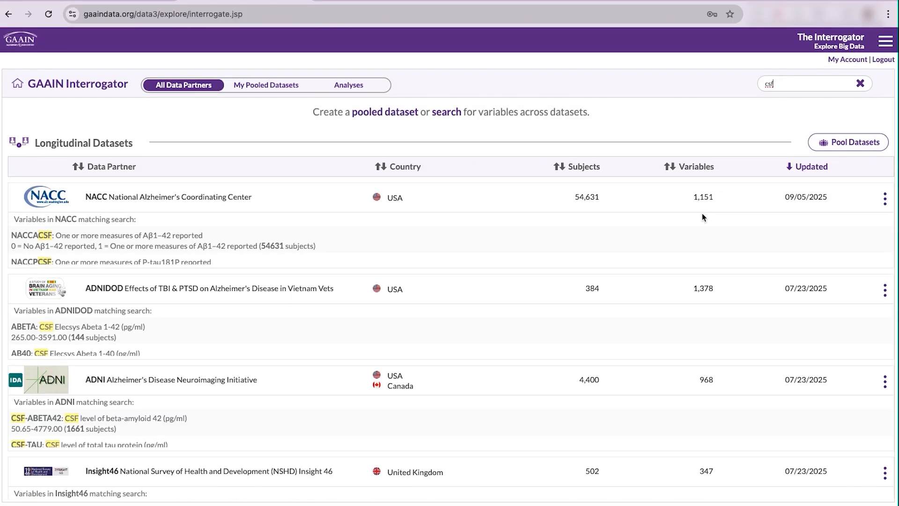
scroll(679, 213, down, 5)
scroll(662, 210, down, 5)
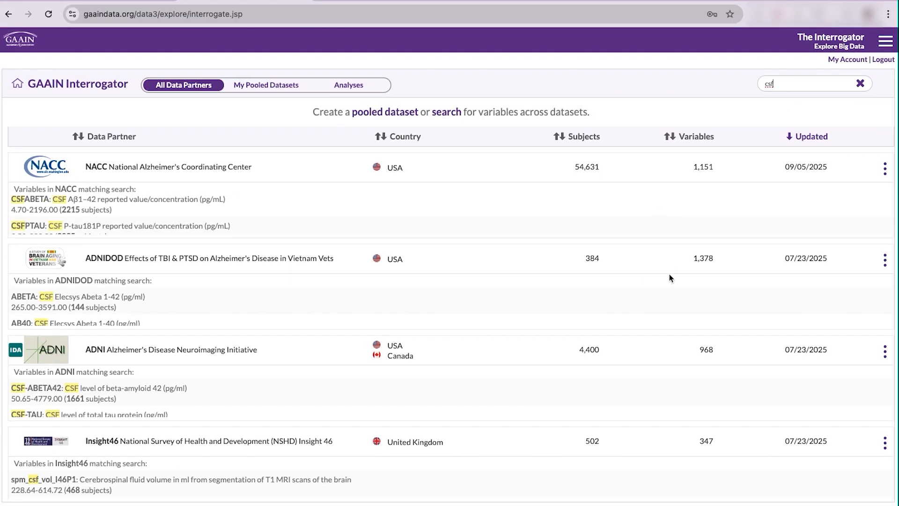
scroll(648, 293, down, 2)
scroll(643, 255, down, 6)
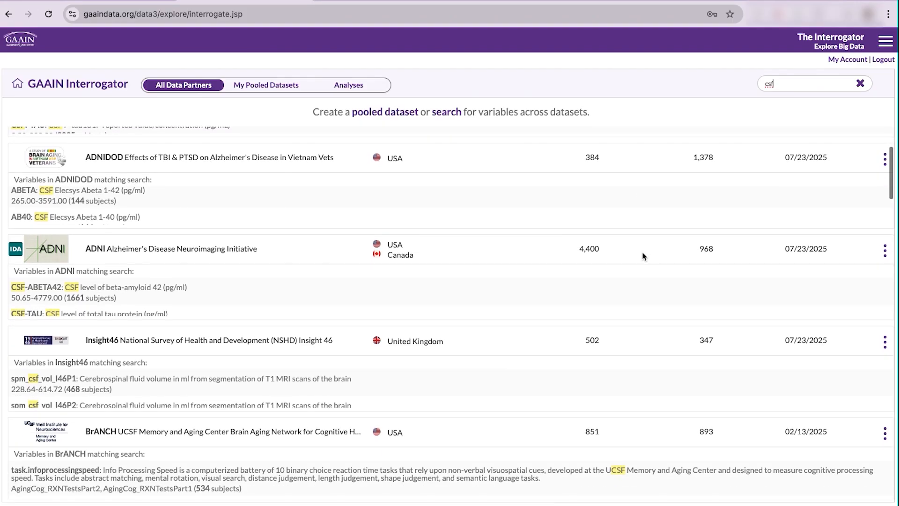
scroll(648, 289, down, 3)
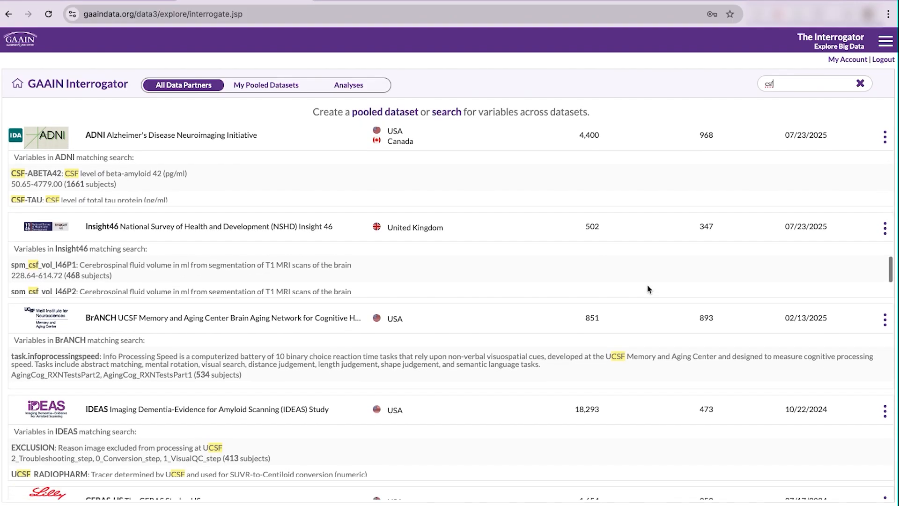
scroll(673, 313, down, 4)
scroll(672, 313, down, 3)
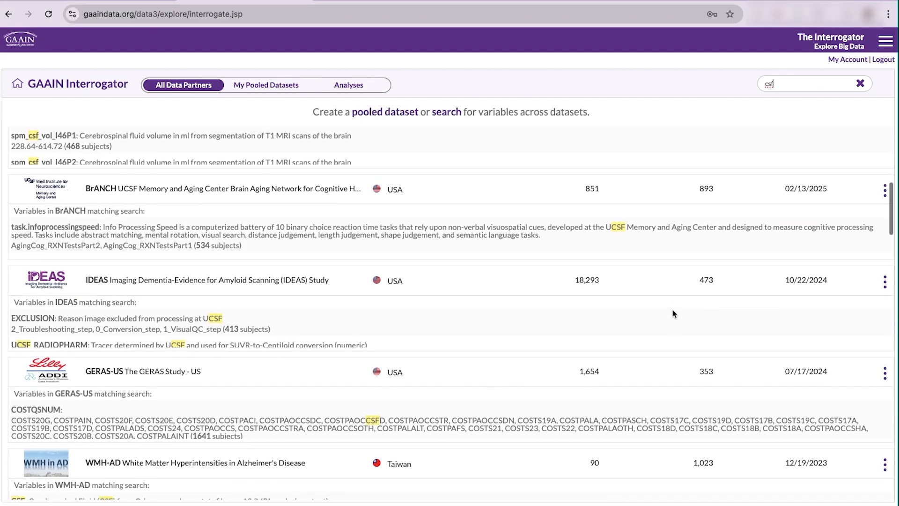
scroll(655, 301, down, 2)
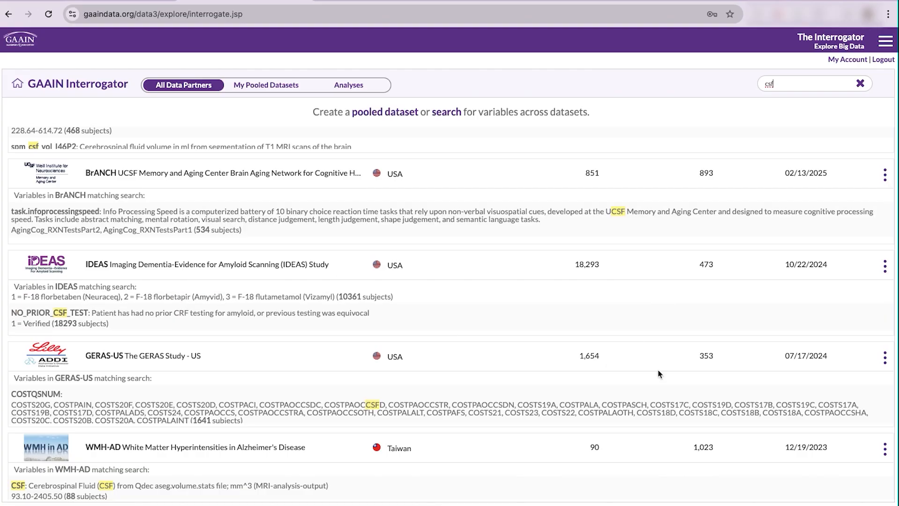
scroll(654, 301, down, 8)
scroll(646, 359, down, 12)
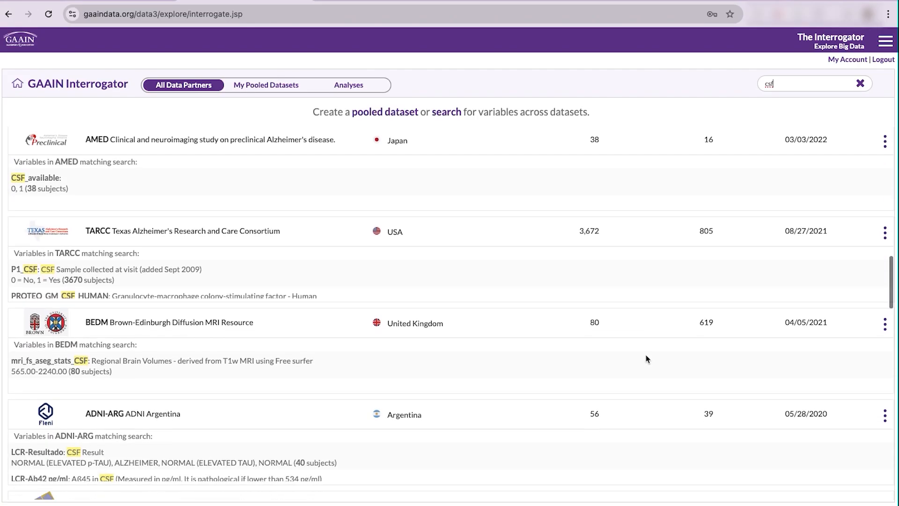
scroll(643, 351, down, 8)
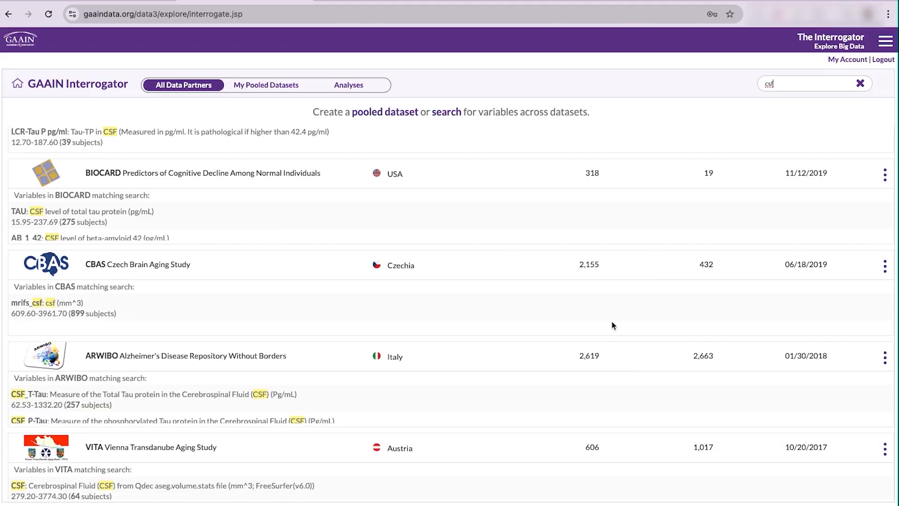
scroll(613, 325, down, 6)
scroll(612, 325, down, 10)
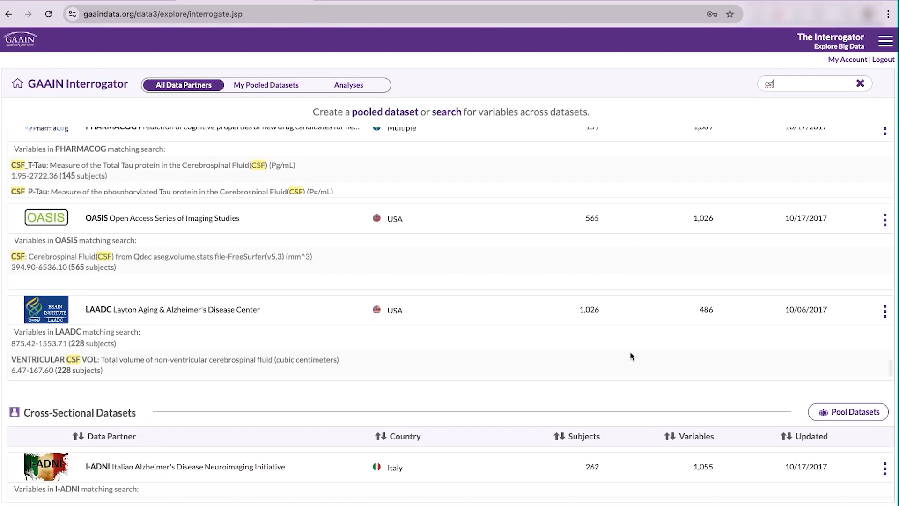
Search all data partners for "faq" instead and examine the matching variables in the longitudinal datasets.
scroll(796, 117, up, 20)
text(faq)
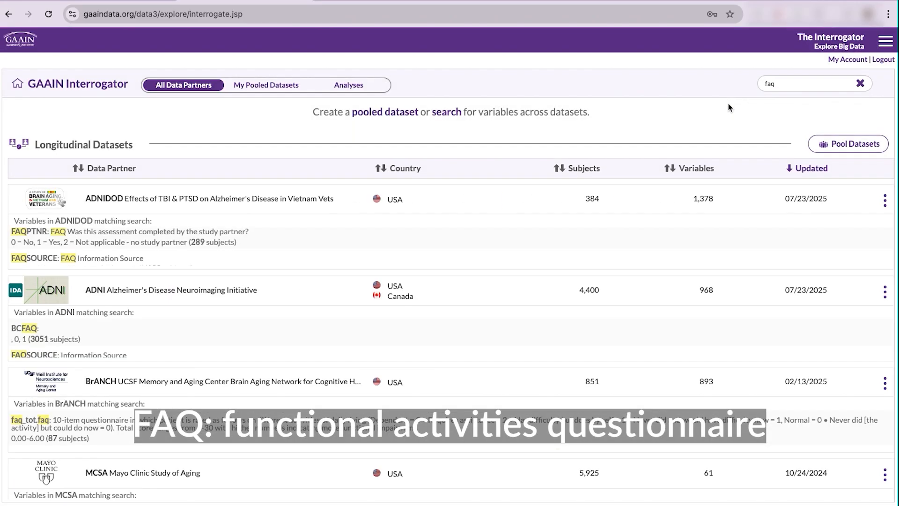
scroll(705, 228, down, 3)
scroll(678, 333, down, 2)
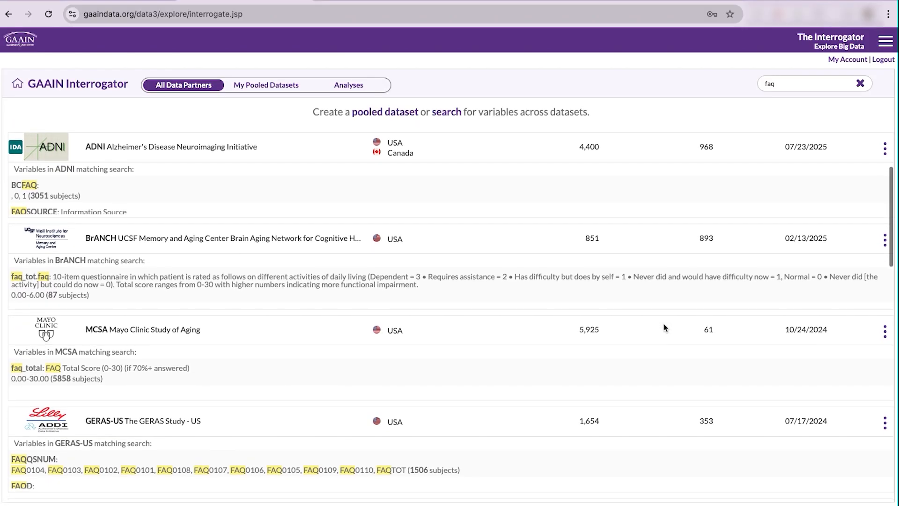
scroll(665, 326, down, 2)
scroll(664, 327, down, 2)
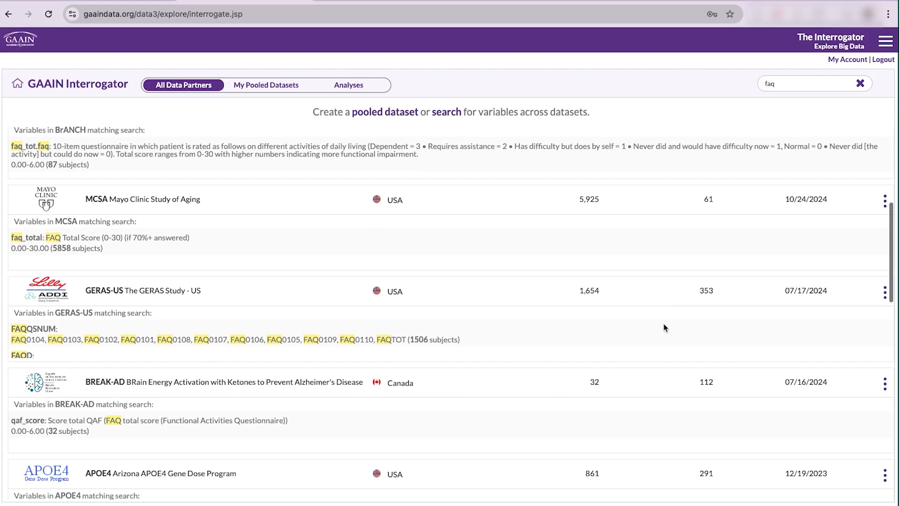
scroll(664, 327, down, 1)
scroll(650, 330, down, 5)
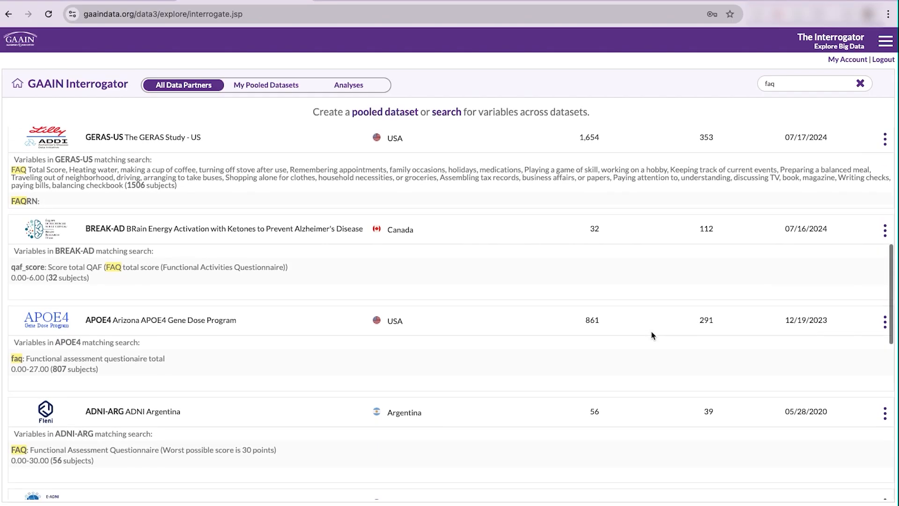
scroll(653, 336, down, 3)
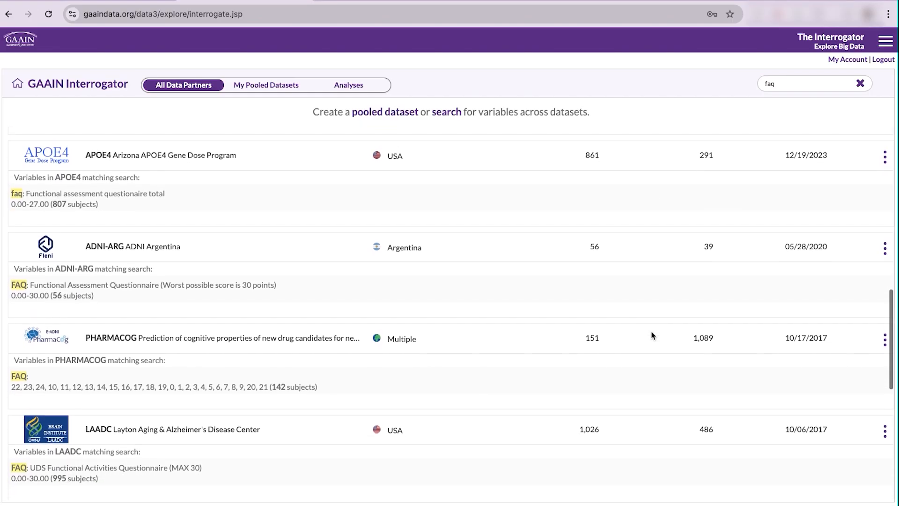
scroll(653, 335, up, 15)
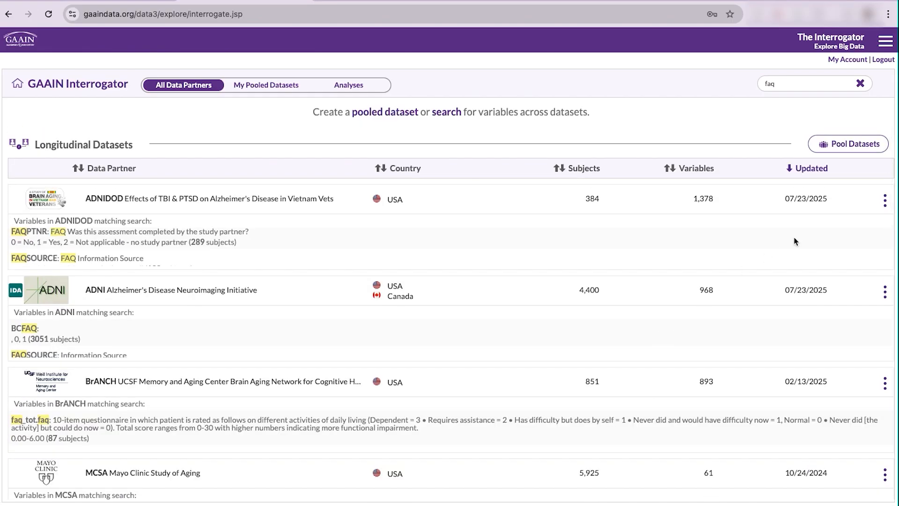
Start pooling the longitudinal datasets and select ADNIDOD, ADNI and ADNI-ARG for the pool.
click(836, 144)
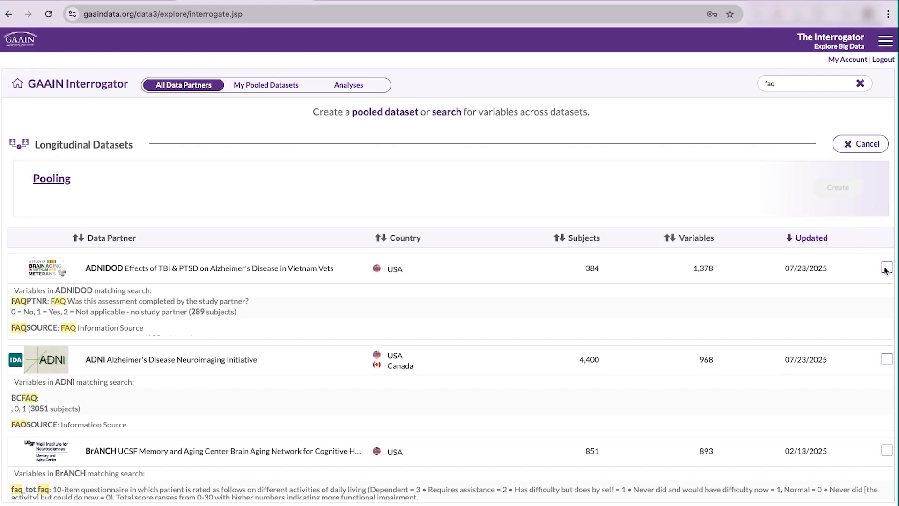
click(886, 268)
click(887, 359)
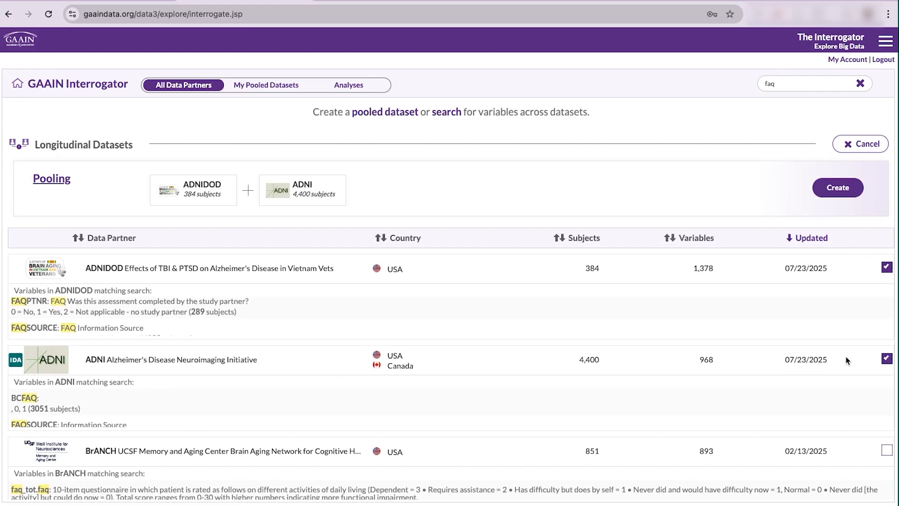
scroll(847, 361, down, 5)
scroll(847, 361, down, 6)
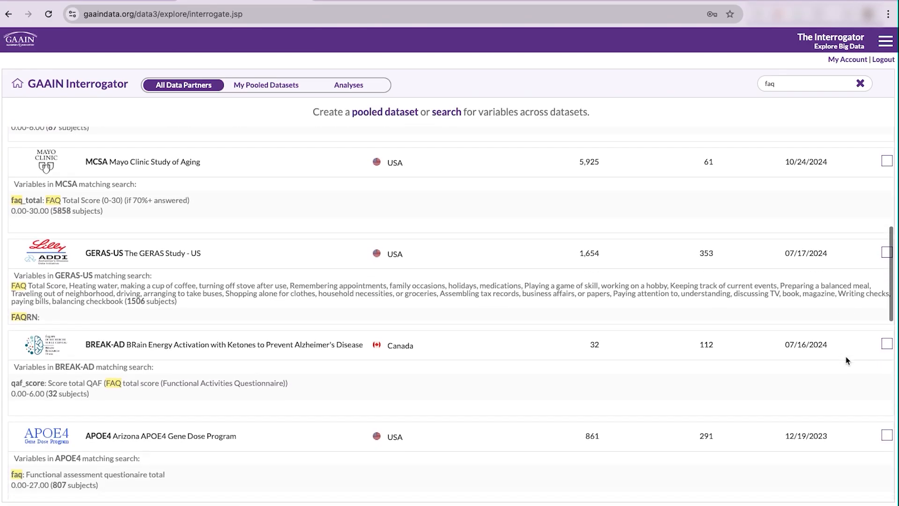
click(886, 354)
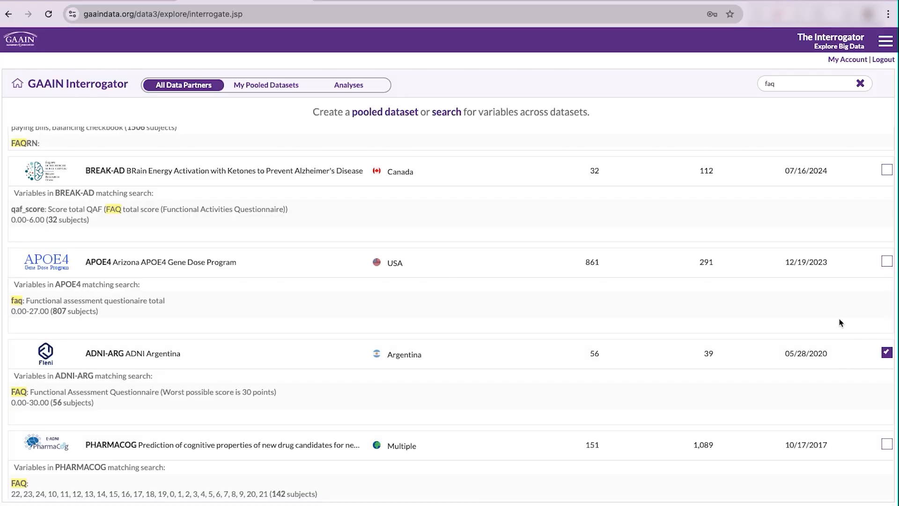
scroll(841, 323, up, 12)
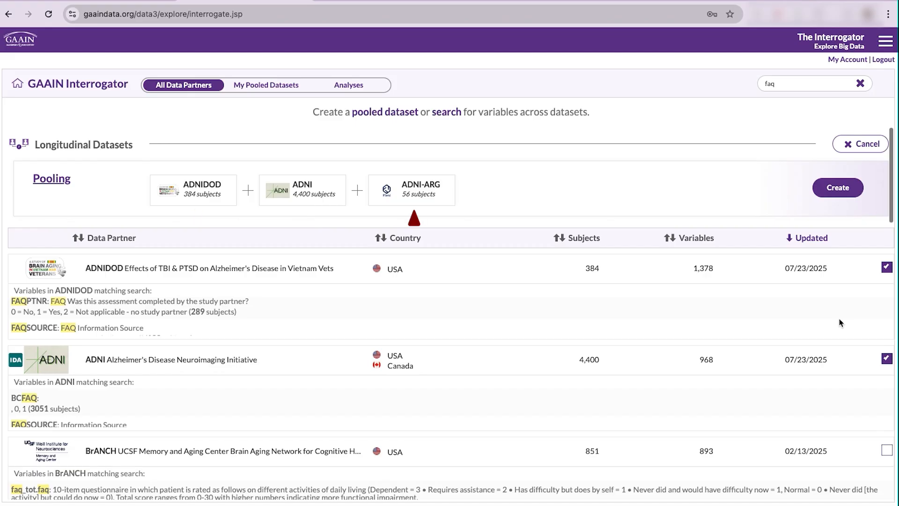
Create the pooled dataset from the selected partners with the name "CSF & FAQ".
click(838, 187)
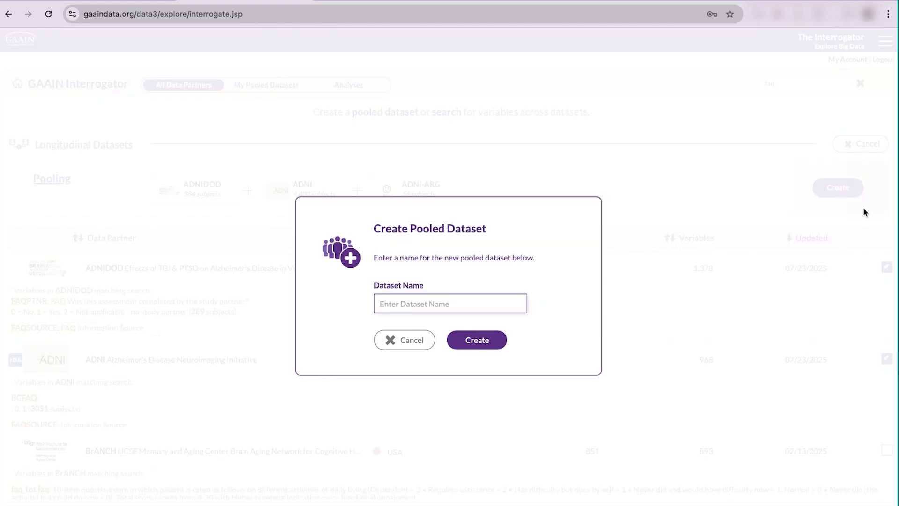
text(CSF & FAQ)
key(Return)
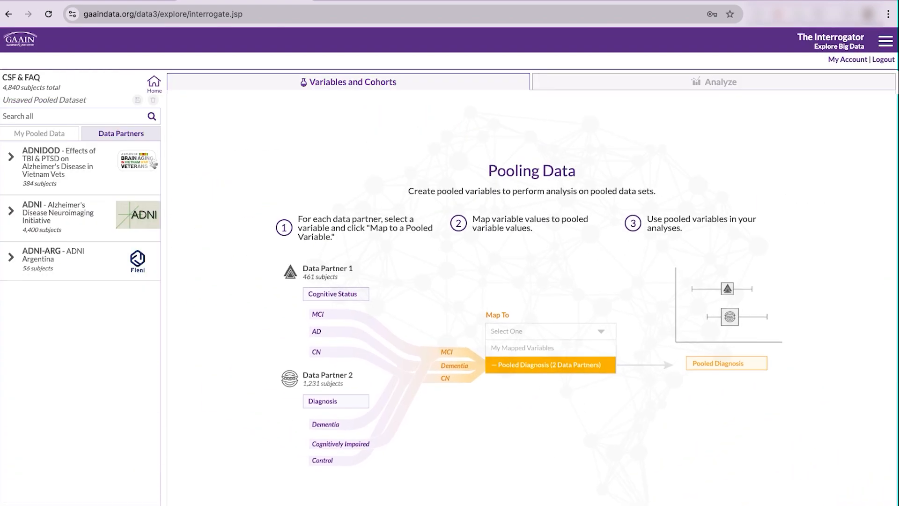
Expand the variable lists of the pooled data partners and filter them by "csf".
click(94, 174)
scroll(86, 253, down, 3)
click(66, 433)
scroll(84, 457, down, 2)
click(78, 110)
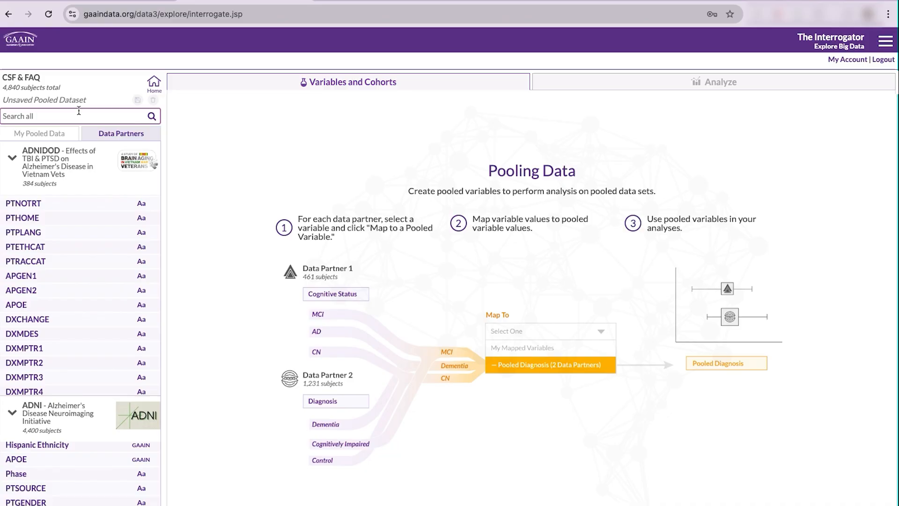
text(csf)
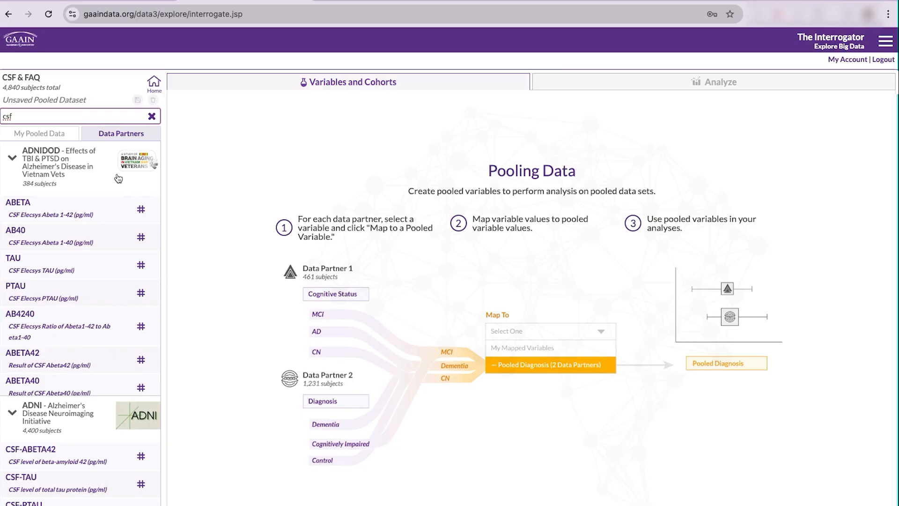
View the distributions of ABETA in ADNIDOD, CSF-ABETA42 in ADNI and LCR-Ab42 pg/ml in ADNI-ARG.
click(95, 218)
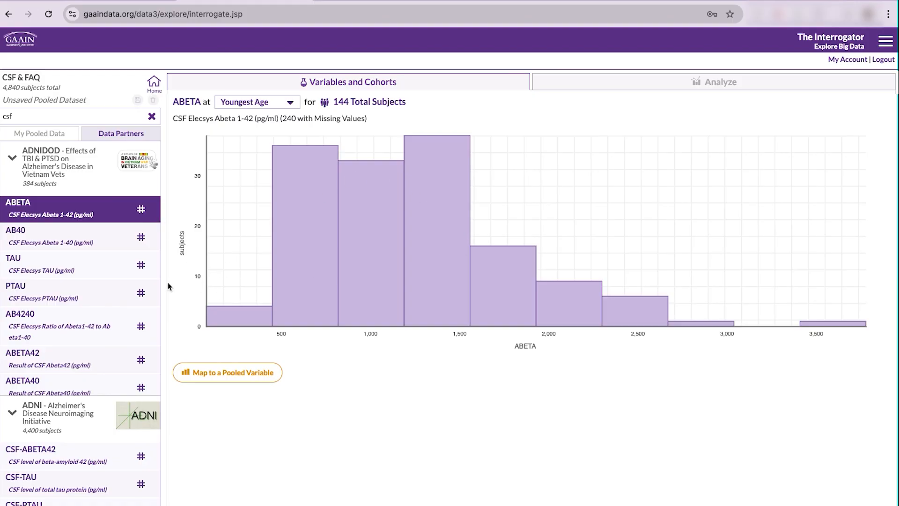
scroll(98, 407, down, 3)
scroll(97, 407, down, 1)
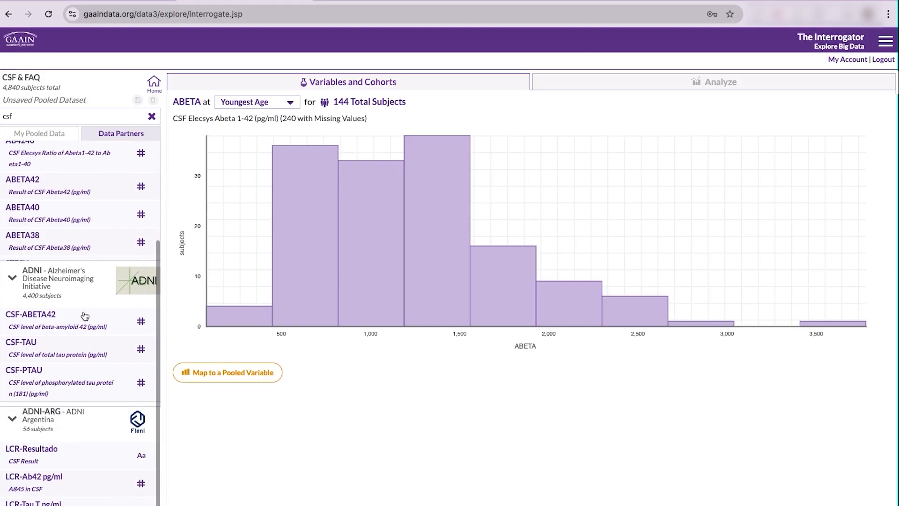
click(87, 322)
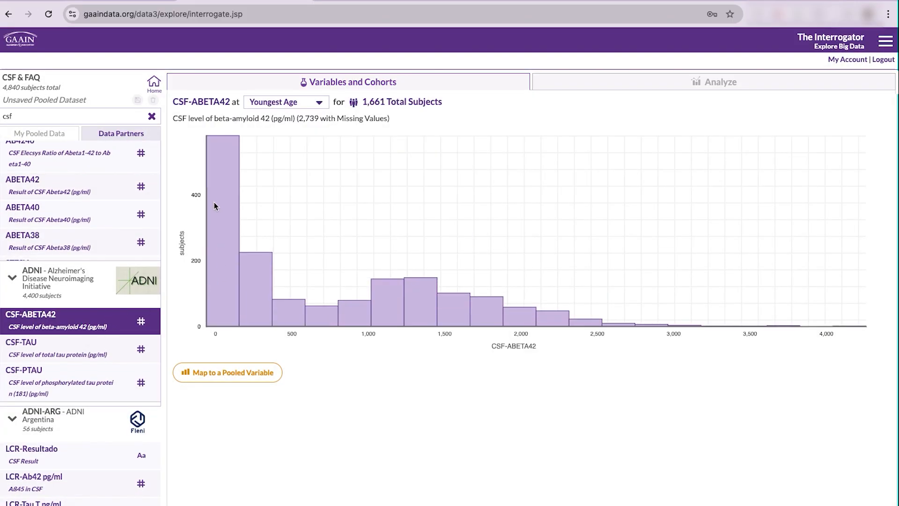
scroll(71, 361, down, 1)
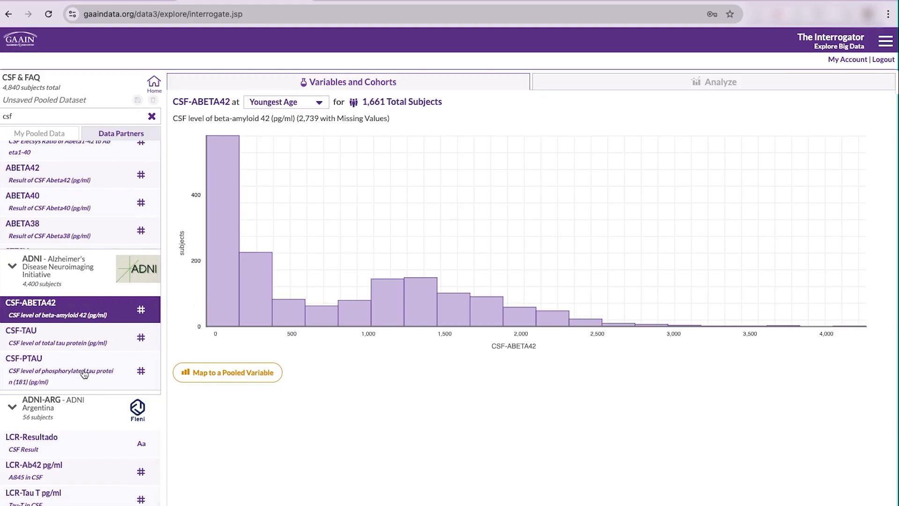
click(78, 471)
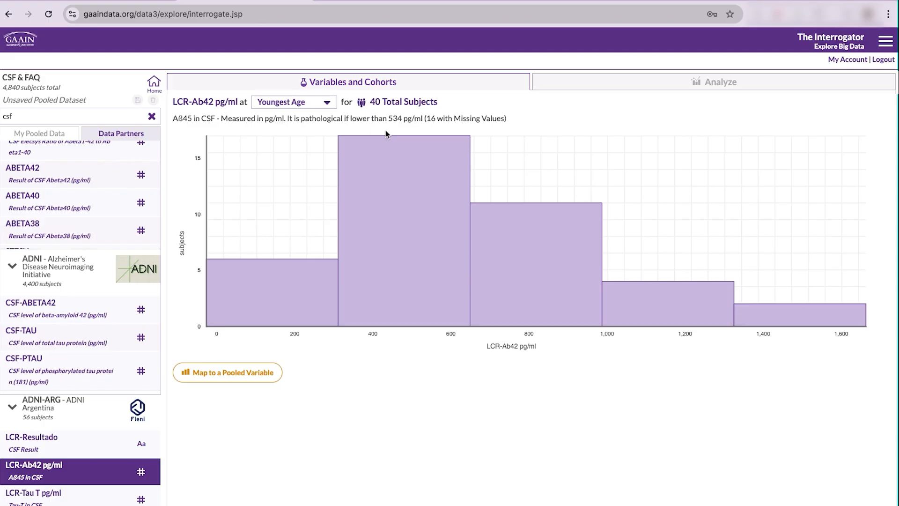
Map ADNI-ARG's LCR-Ab42 pg/ml to 0 or 1, assigning the lowest range to 1 with the first range division at 534.
click(257, 372)
click(708, 197)
click(717, 216)
click(482, 220)
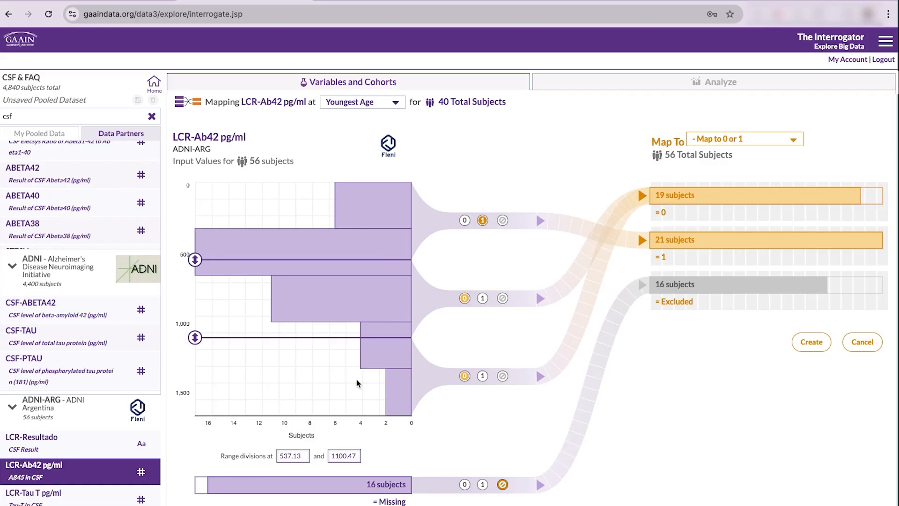
double_click(294, 456)
text(534)
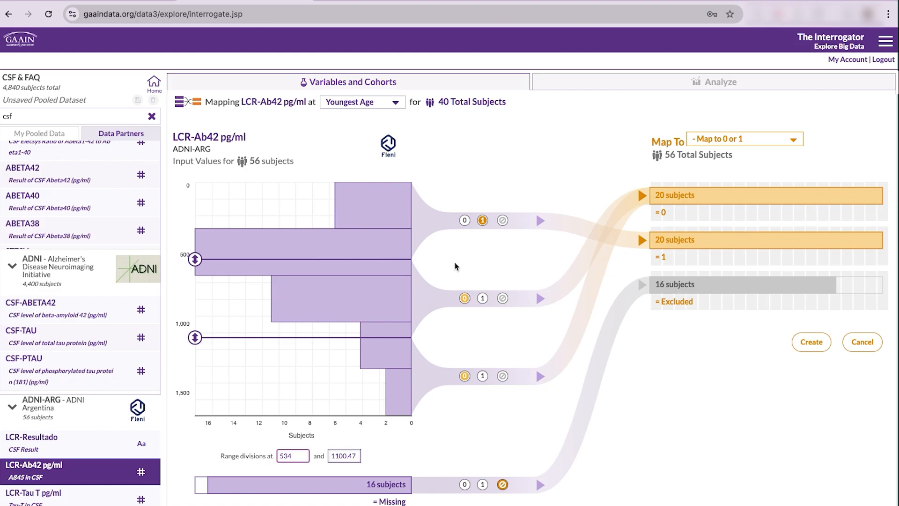
Create the pooled variable from the LCR-Ab42 mapping with the name "Abeta42<534".
click(817, 343)
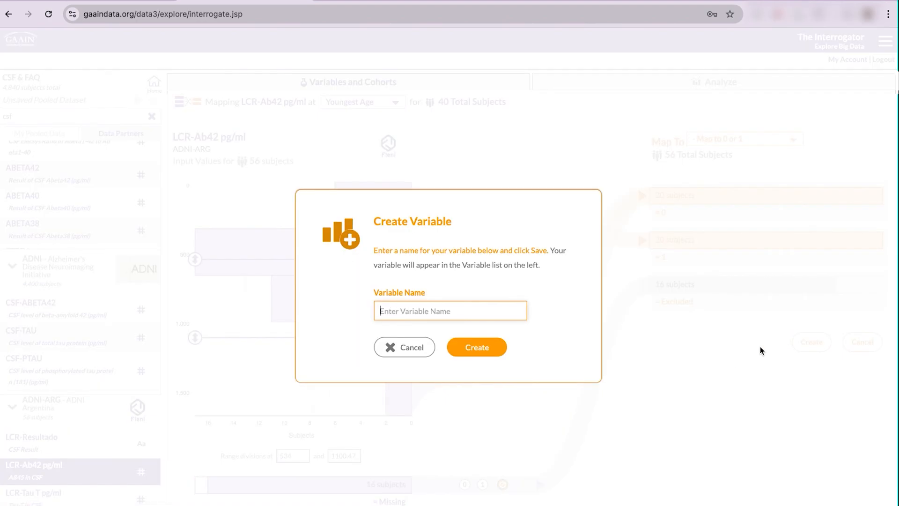
text(Abeta42<534)
key(Return)
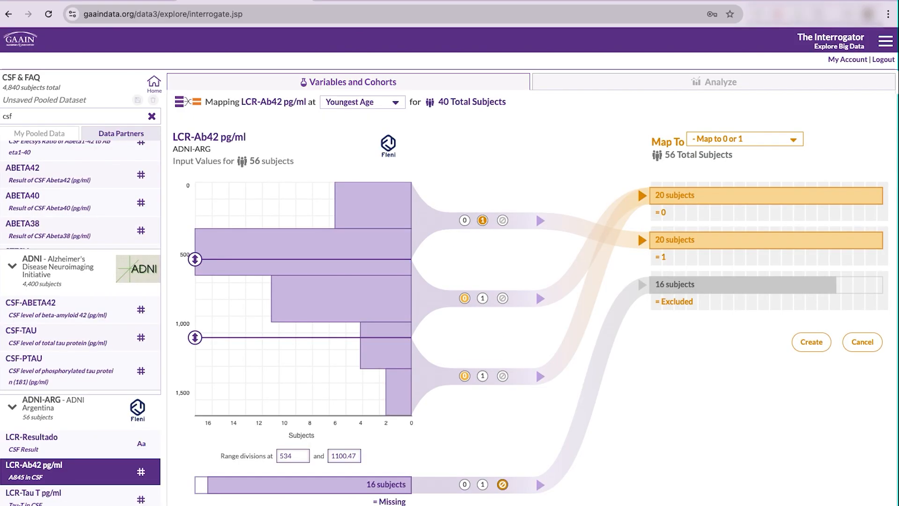
Start mapping ADNIDOD's ABETA variable to the existing pooled variable Abeta42<534.
click(123, 133)
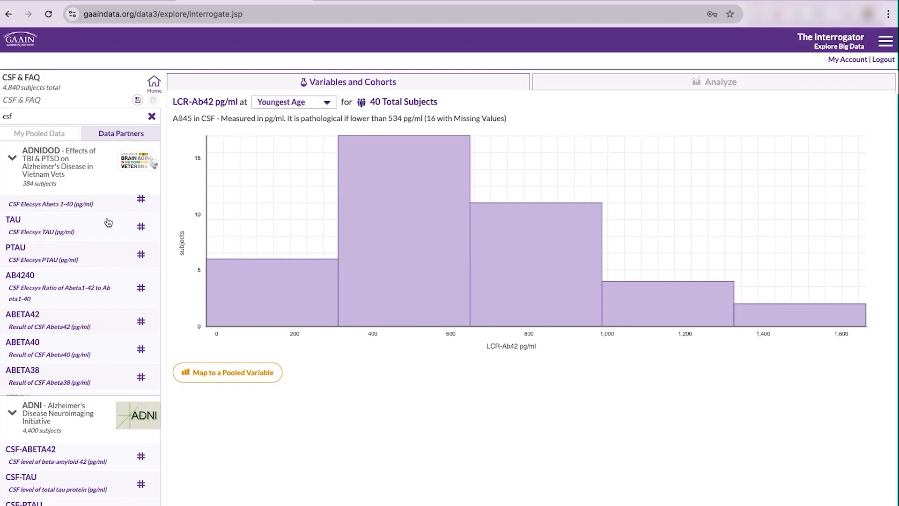
scroll(109, 222, up, 2)
click(92, 209)
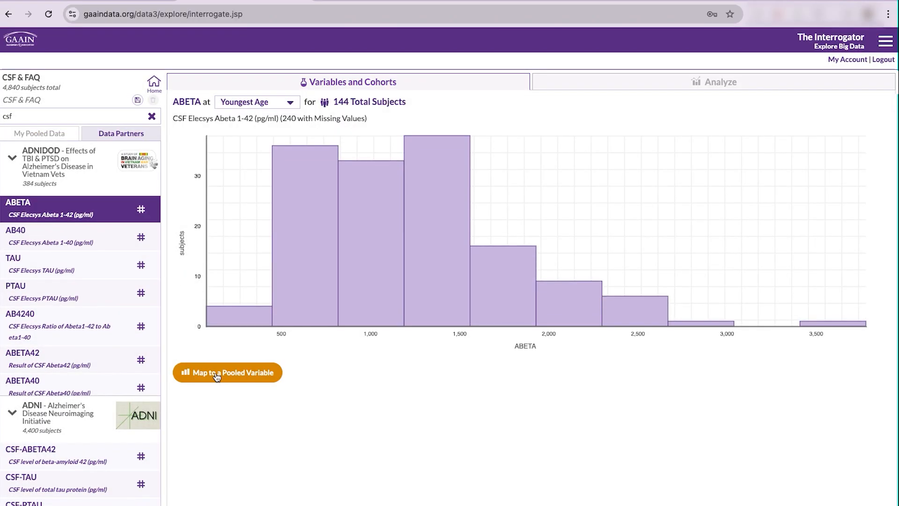
click(217, 373)
click(703, 194)
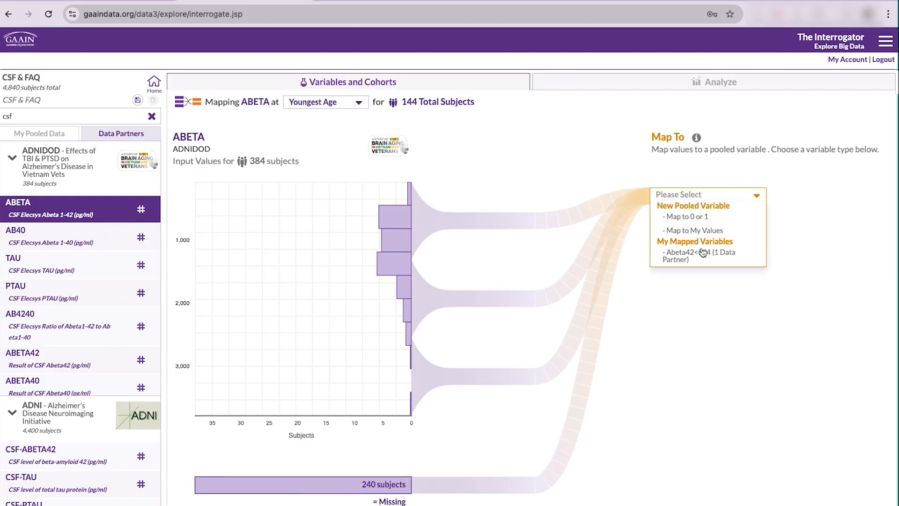
click(703, 252)
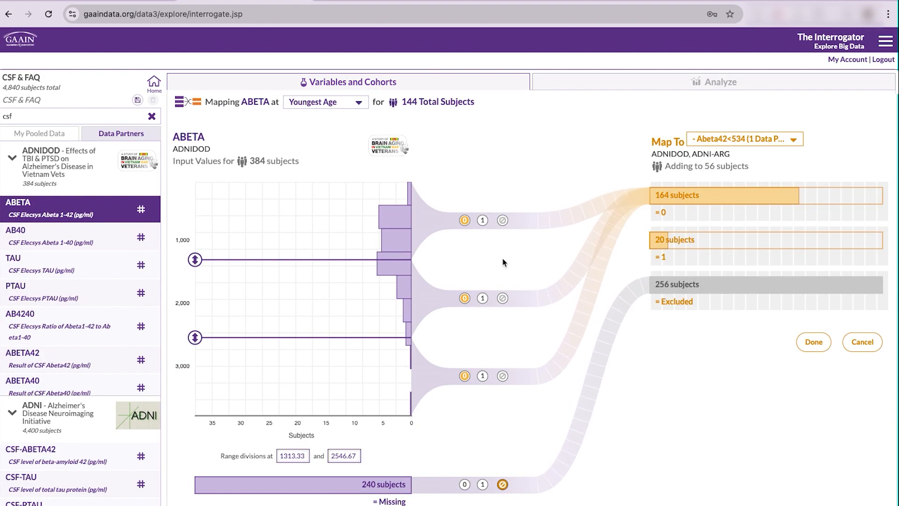
Set the first ABETA range division to 534, assign the lowest range to 1, and complete the mapping.
double_click(292, 456)
text(534)
click(482, 220)
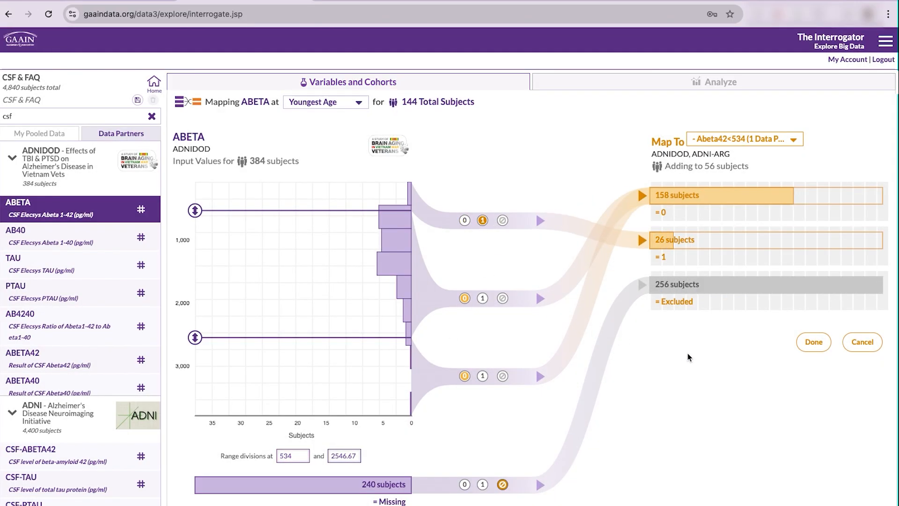
click(815, 343)
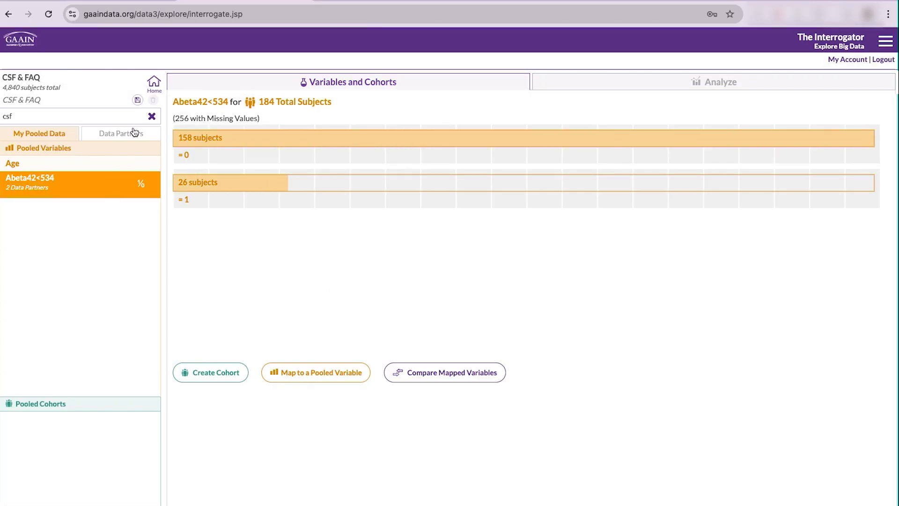
Start mapping ADNI's CSF-ABETA42 variable to the existing pooled variable Abeta42<534.
click(132, 133)
click(13, 181)
click(33, 257)
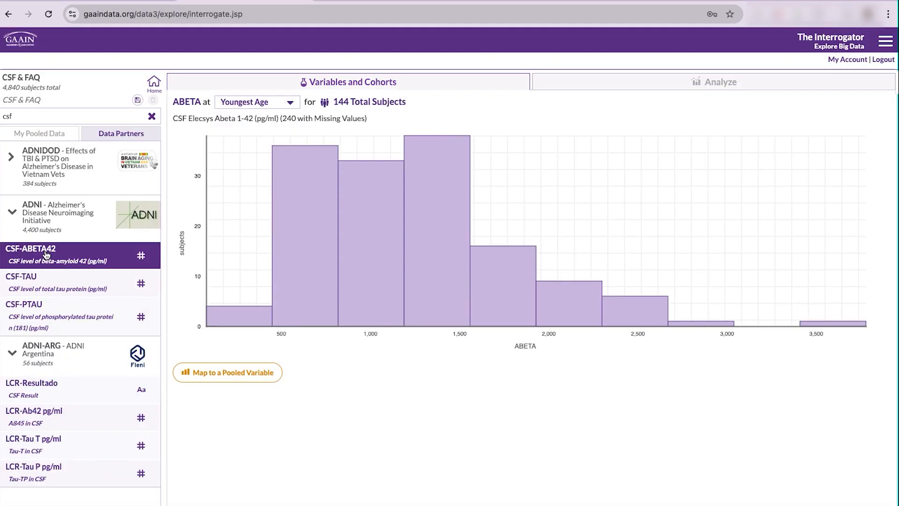
click(241, 374)
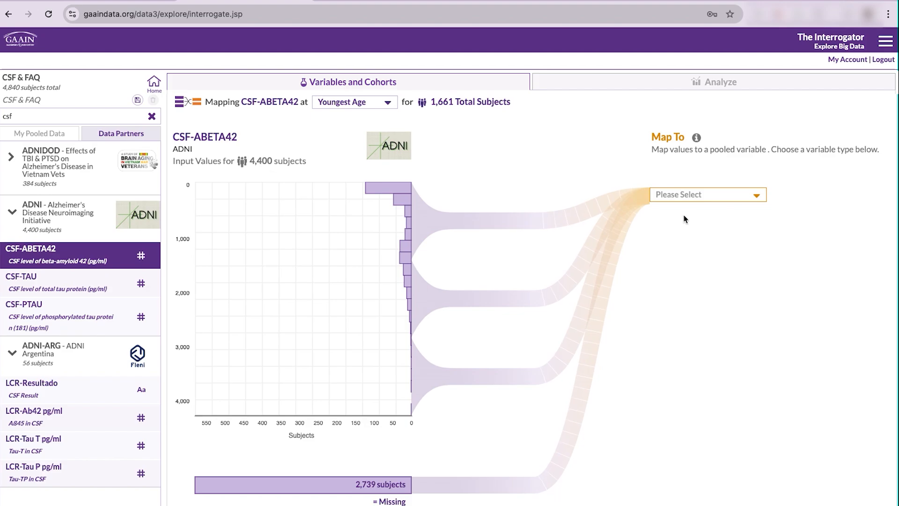
click(696, 196)
click(688, 256)
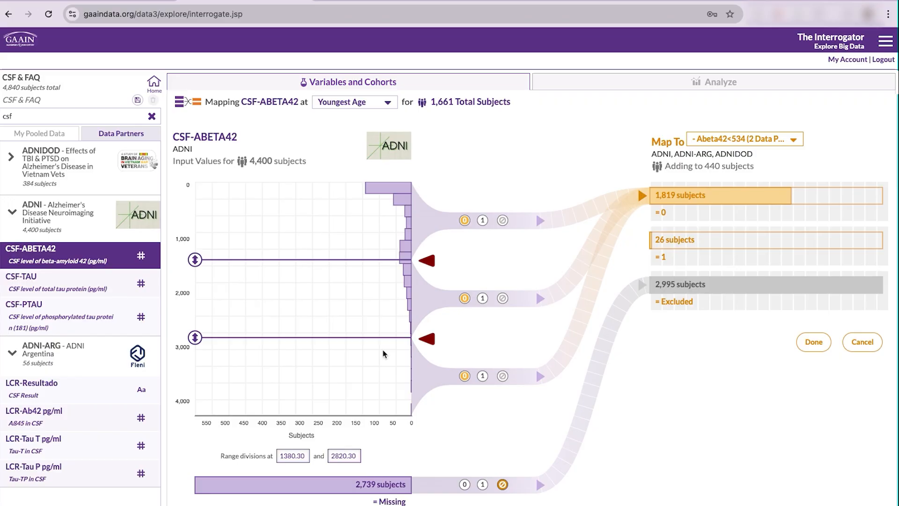
Set the first CSF-ABETA42 range division to 100 and exclude the values below it.
double_click(292, 455)
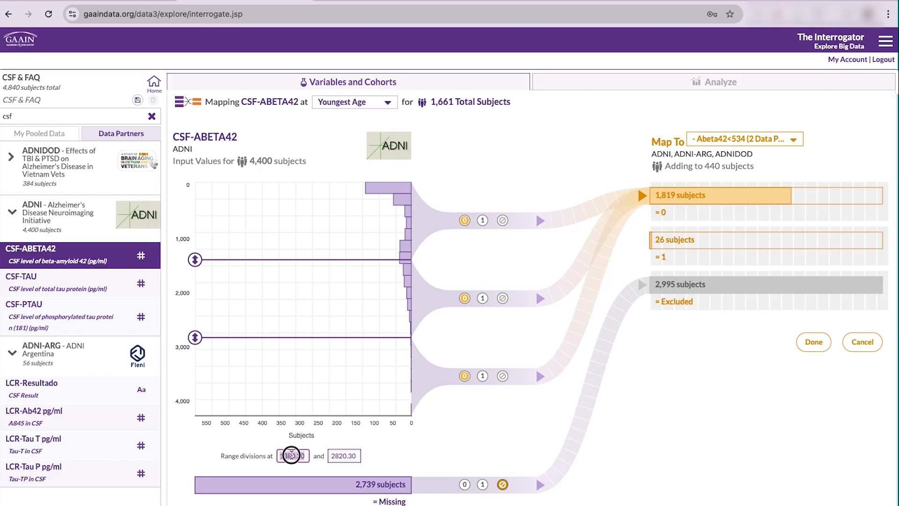
text(100)
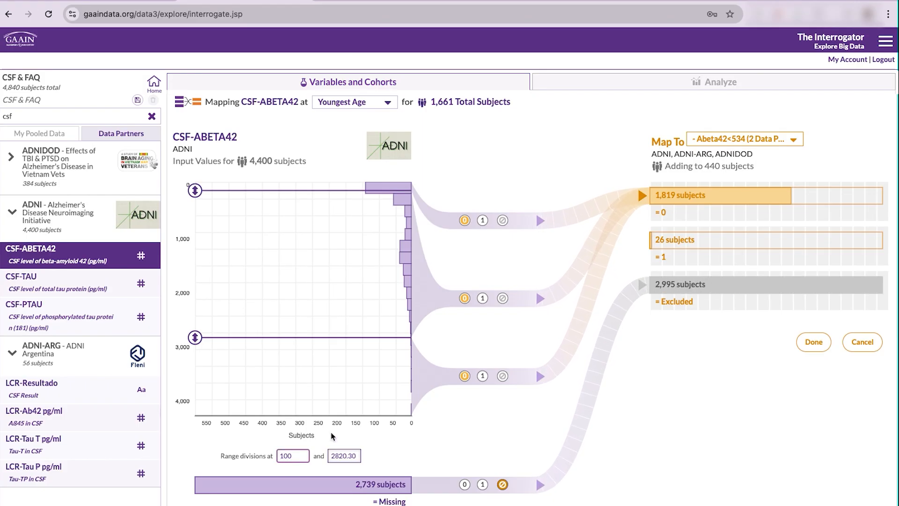
click(502, 220)
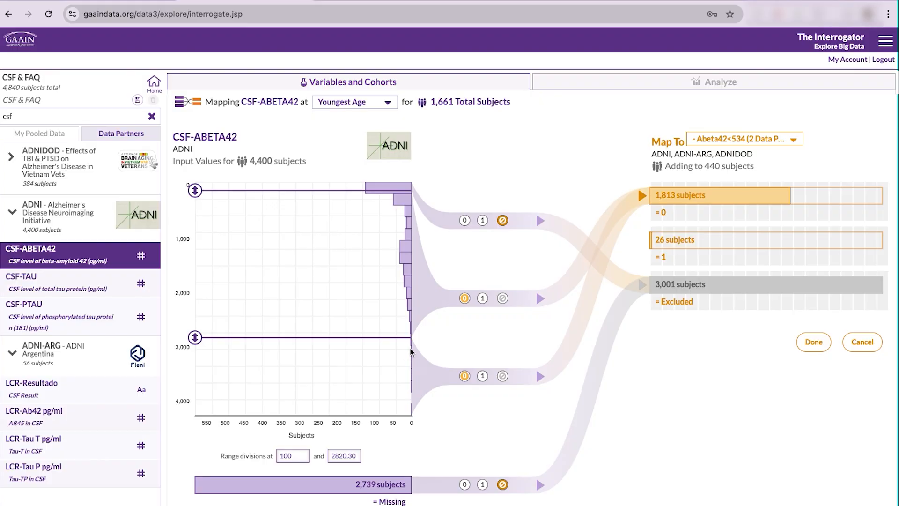
Set the second CSF-ABETA42 range division to 534, assign the middle range to 1, and complete the mapping.
double_click(342, 456)
text(534)
key(Return)
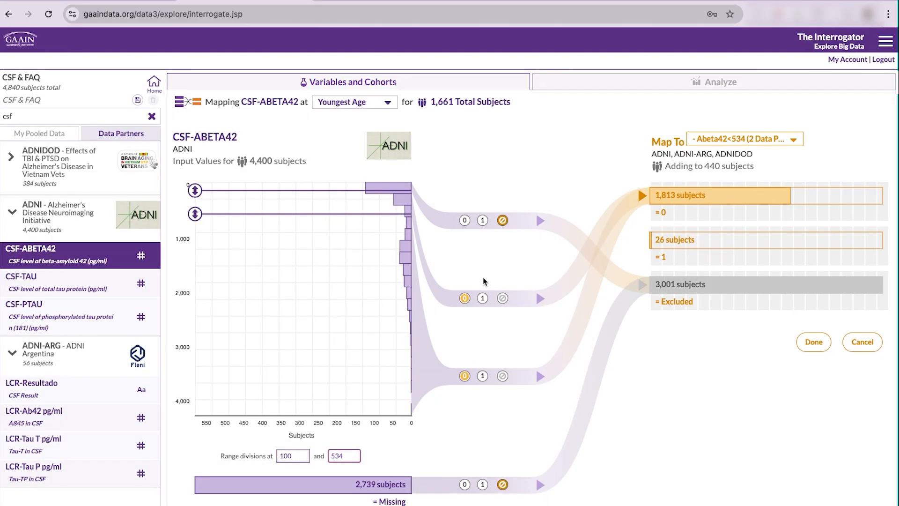
click(481, 298)
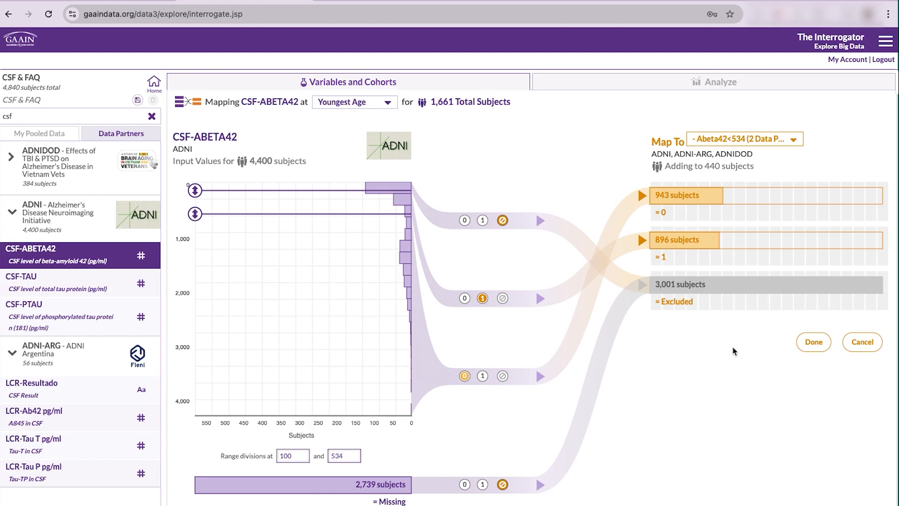
click(814, 342)
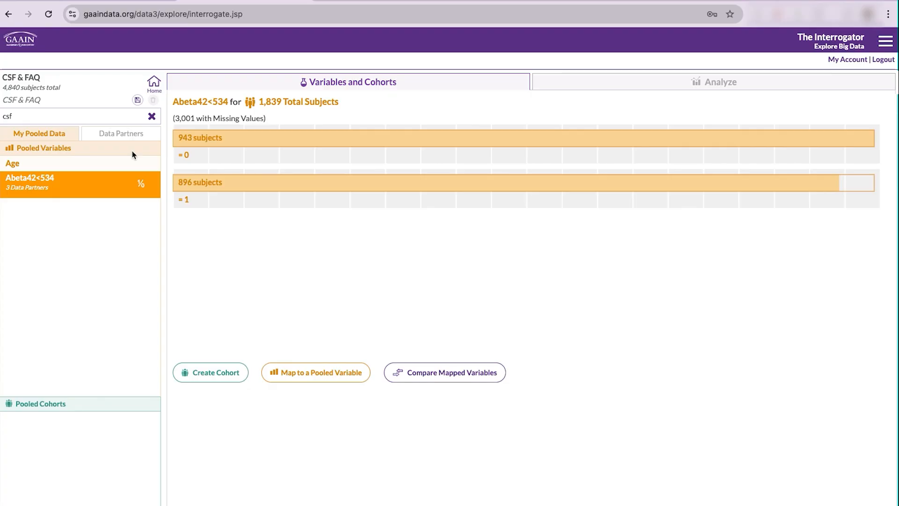
Start mapping ADNI-ARG's LCR-Tau P pg/ml to a new pooled variable with values 0 or 1.
click(122, 137)
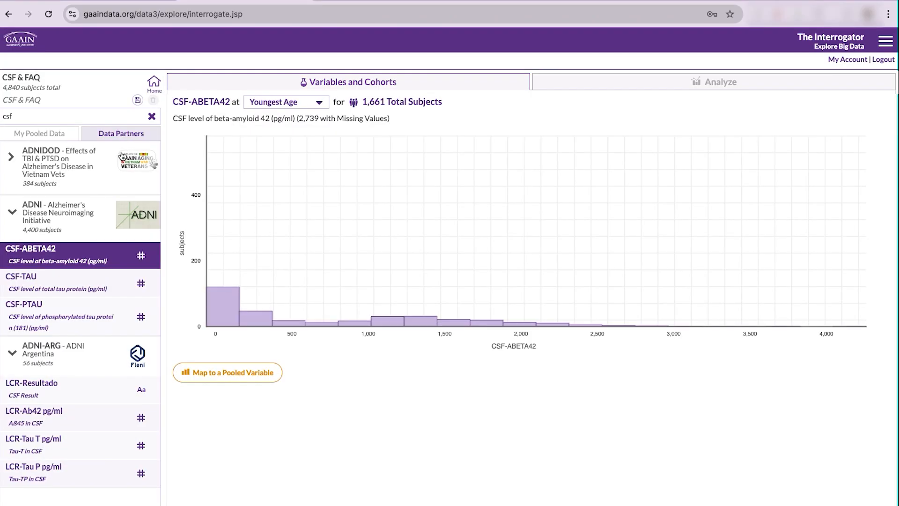
click(11, 159)
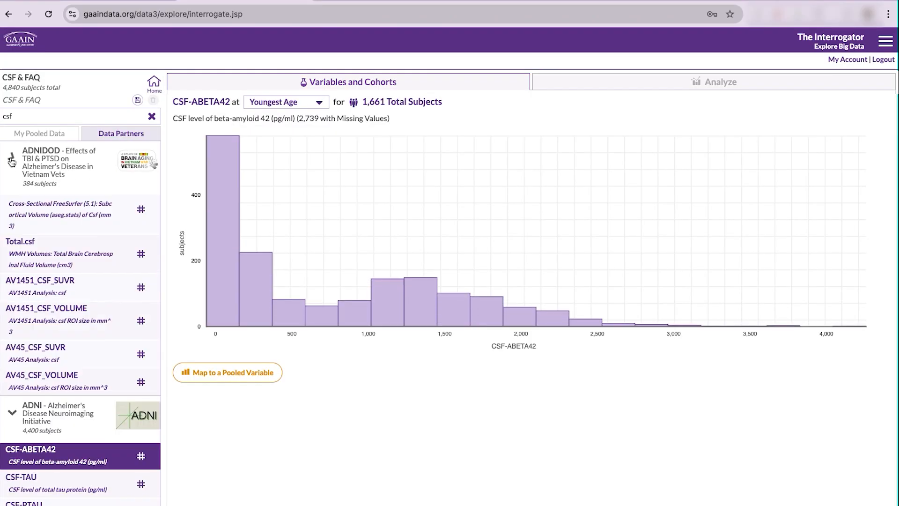
scroll(84, 244, up, 5)
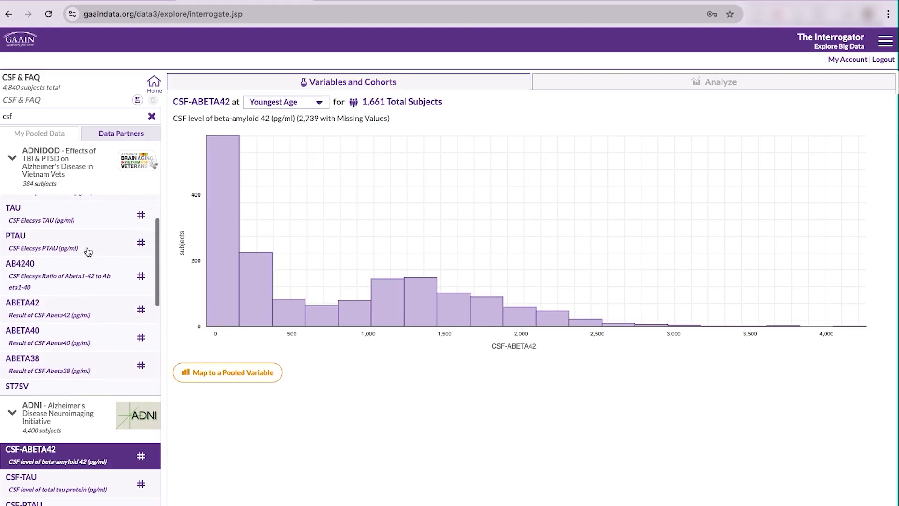
scroll(80, 295, down, 6)
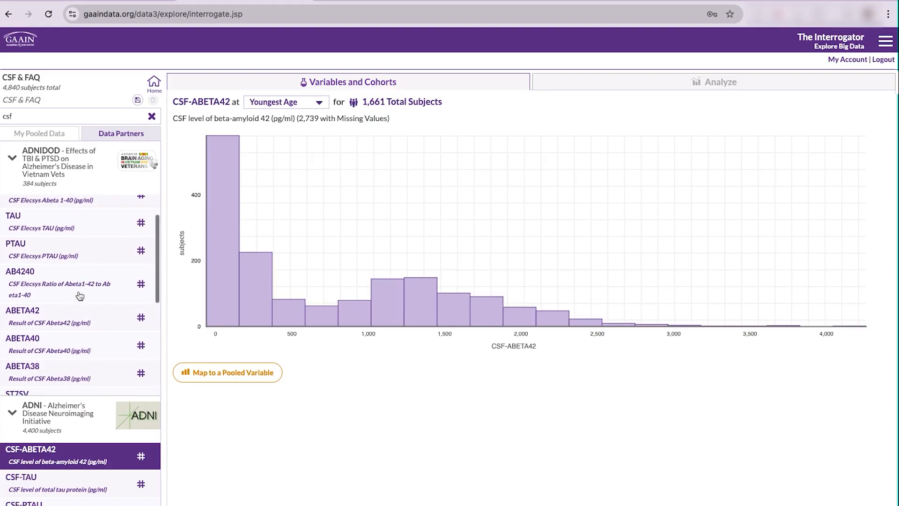
scroll(31, 363, down, 4)
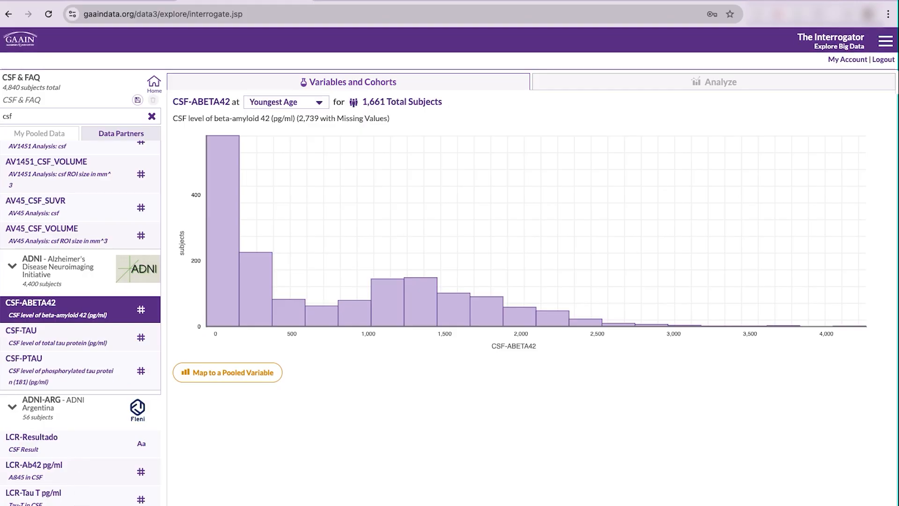
click(79, 504)
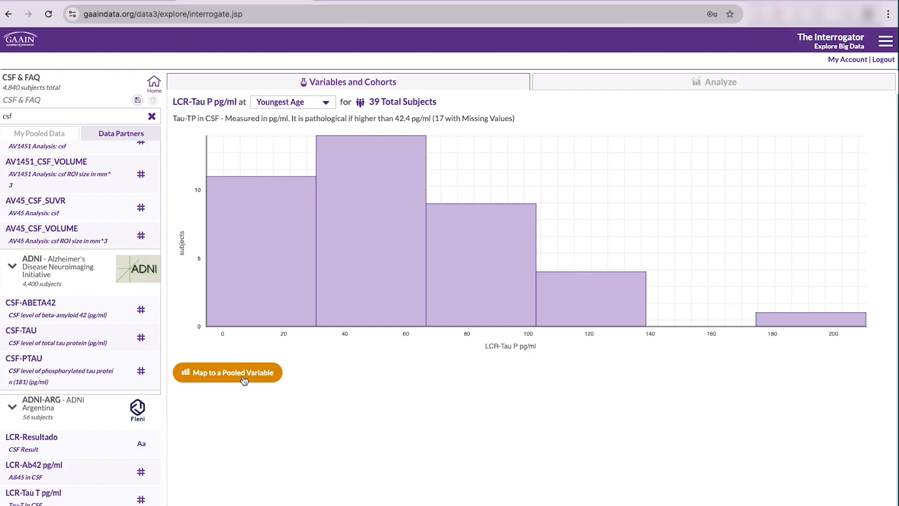
click(244, 380)
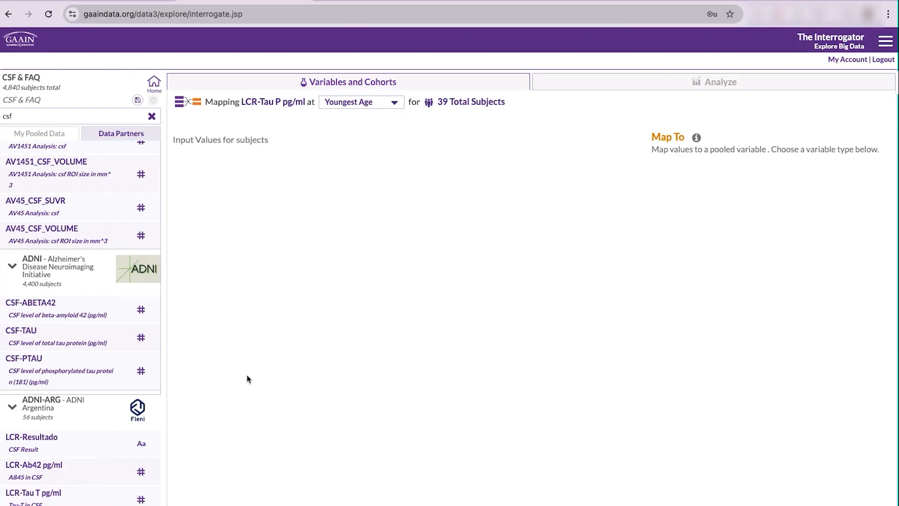
click(679, 194)
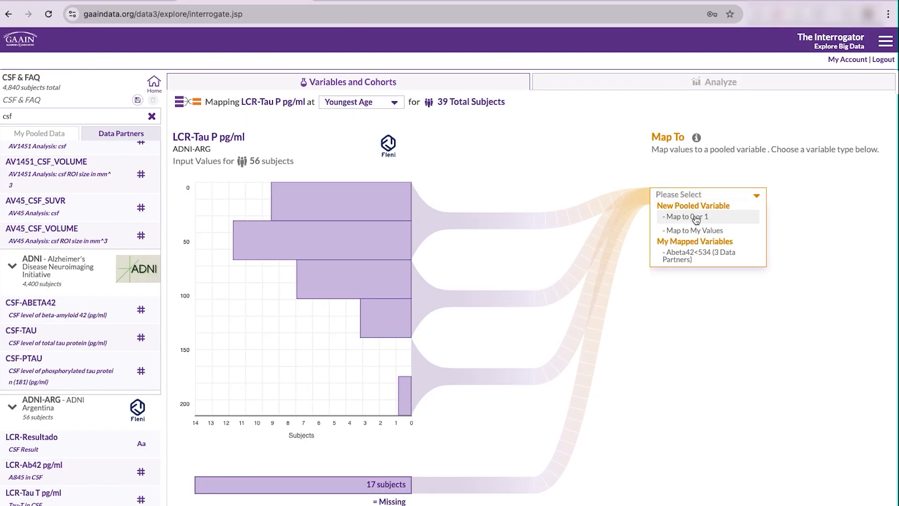
click(694, 218)
Assign the middle and highest LCR-Tau P ranges to 1 and set the first range division to 42.
click(482, 298)
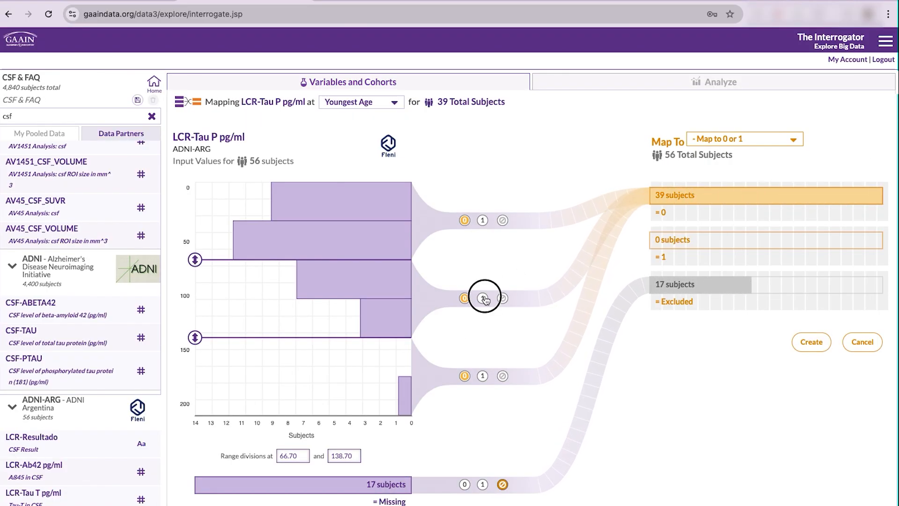
click(483, 375)
click(295, 456)
text(4)
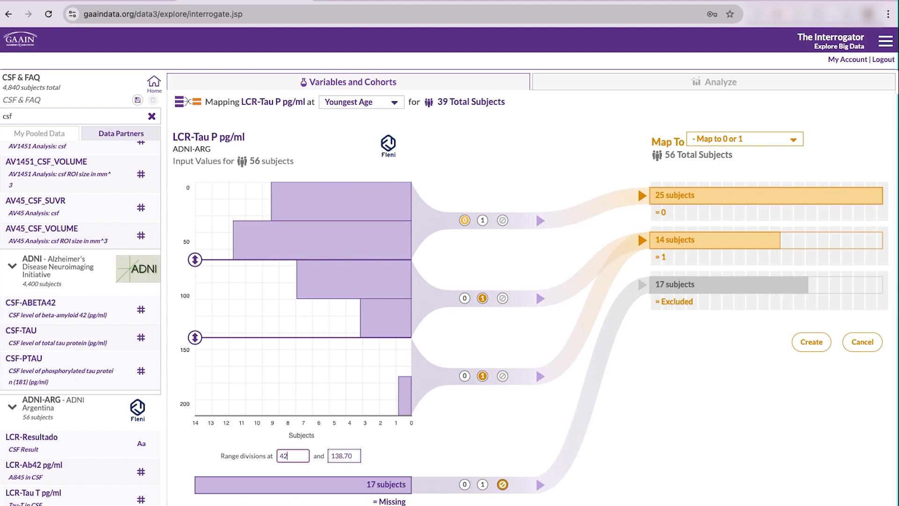
text(2)
key(Return)
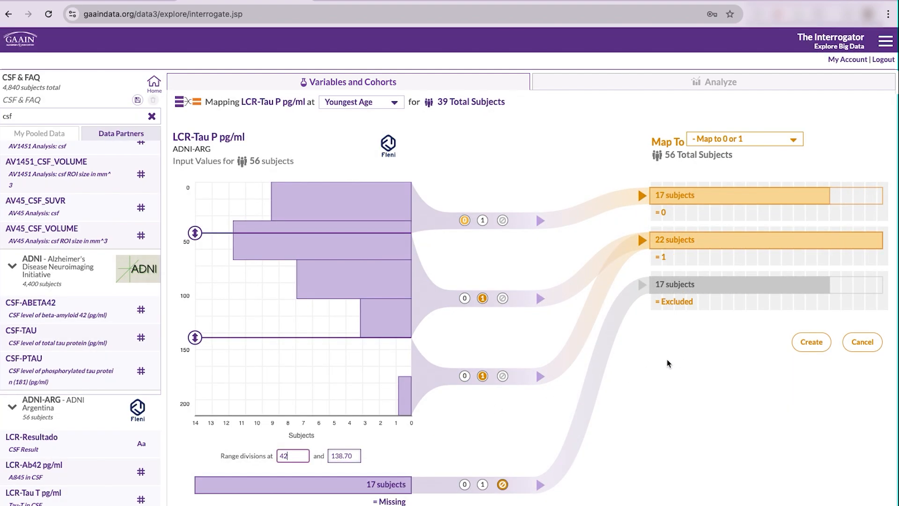
Create the pooled variable from the LCR-Tau P mapping with the name "Ptau>42".
click(811, 342)
text(P)
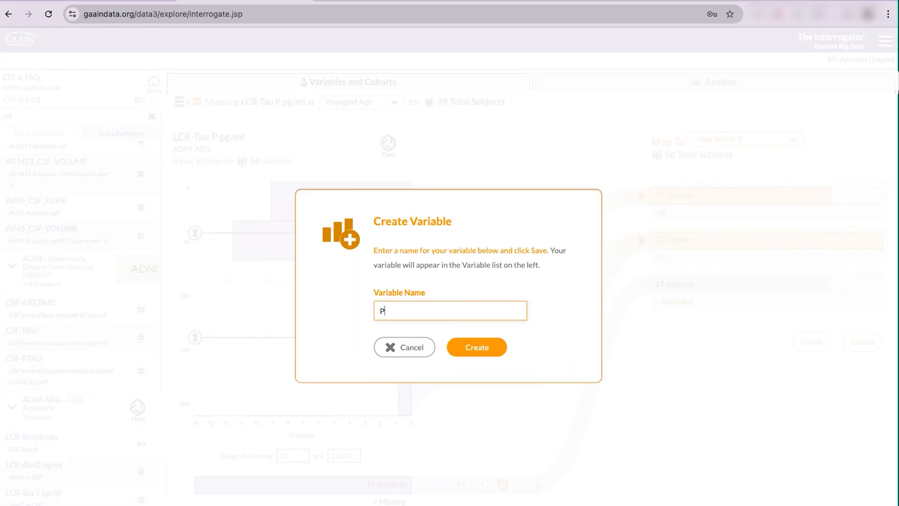
text(tau>42)
key(Return)
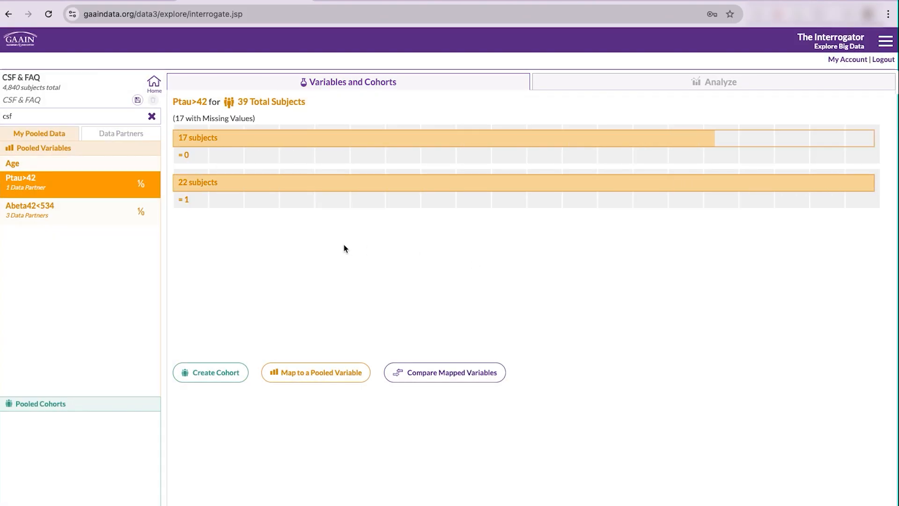
Start mapping ADNIDOD's PTAU (CSF Elecsys PTAU) to the existing pooled variable Ptau>42.
click(112, 134)
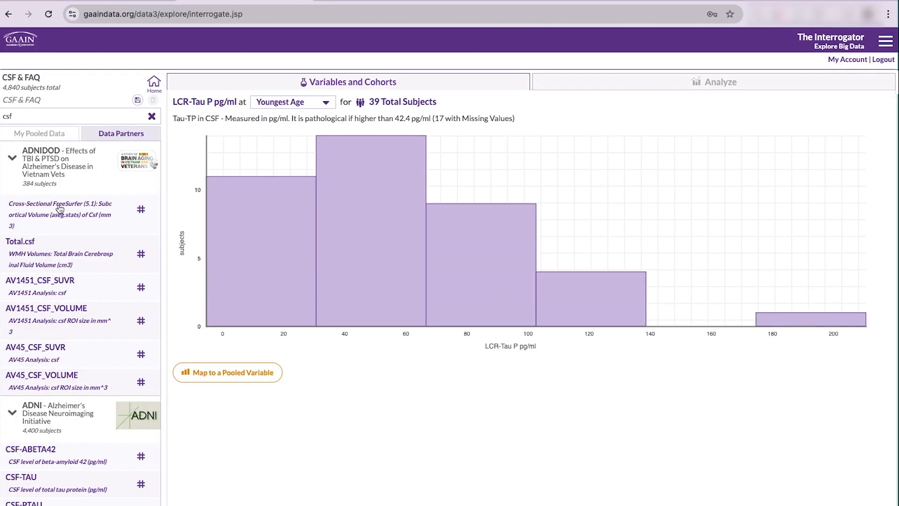
scroll(61, 251, up, 1)
scroll(61, 251, up, 5)
click(65, 296)
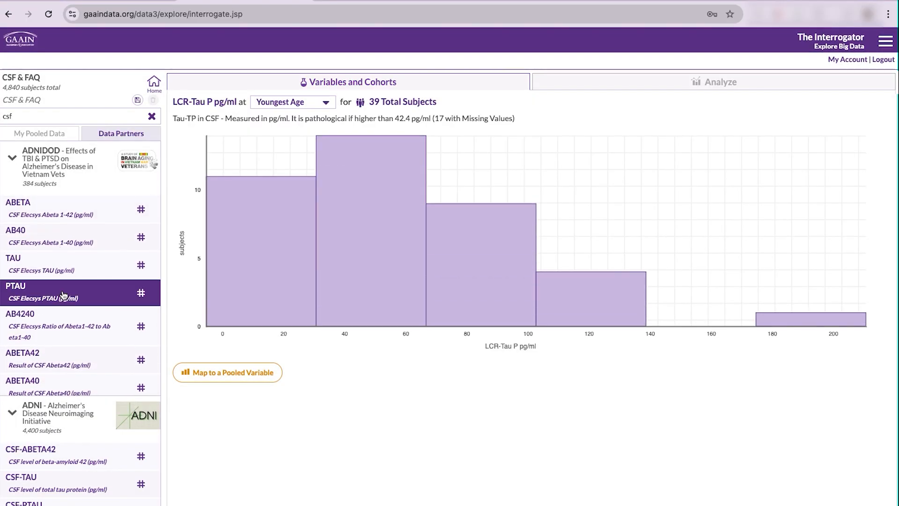
click(256, 378)
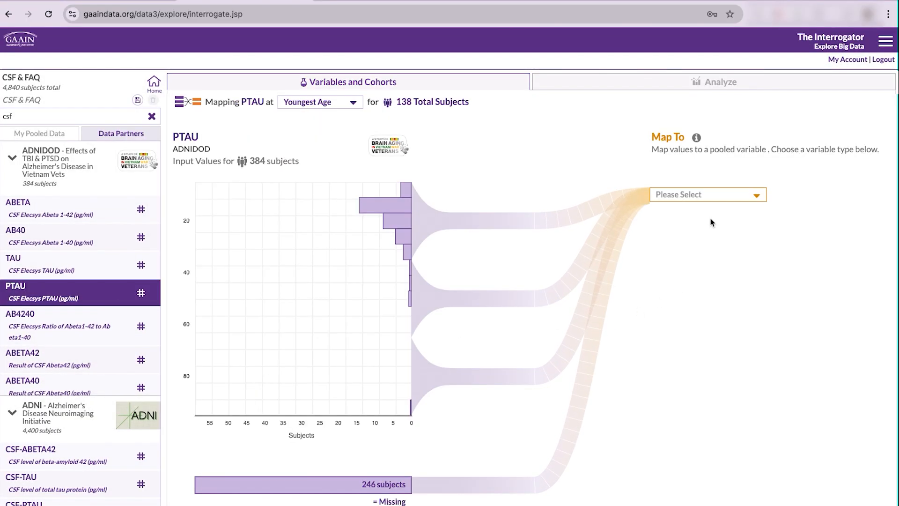
click(709, 195)
click(707, 272)
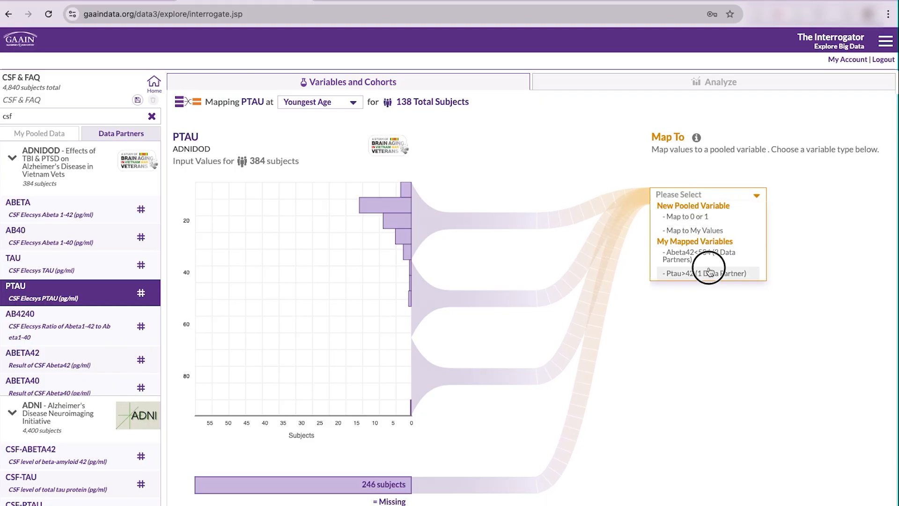
Assign ADNIDOD's middle and highest PTAU ranges to 1, set the first range division to 42, and complete the mapping.
click(482, 298)
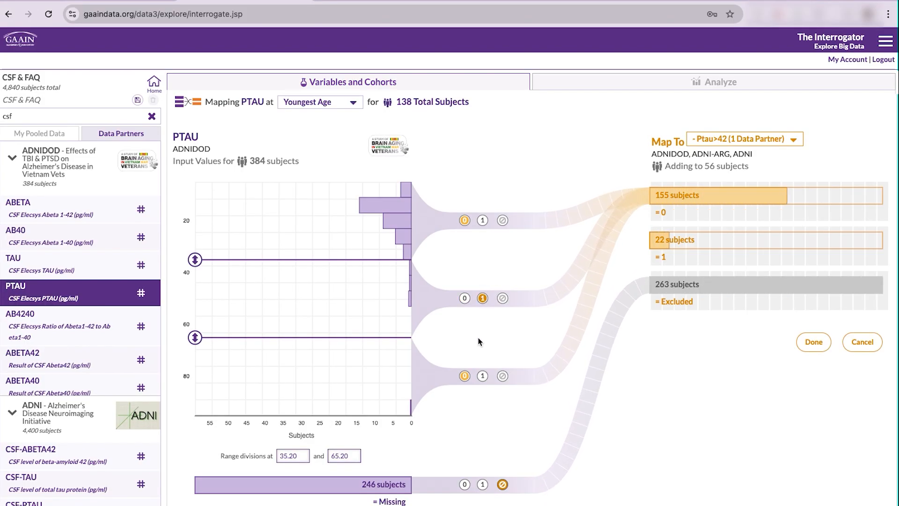
click(482, 376)
drag(280, 455, 315, 457)
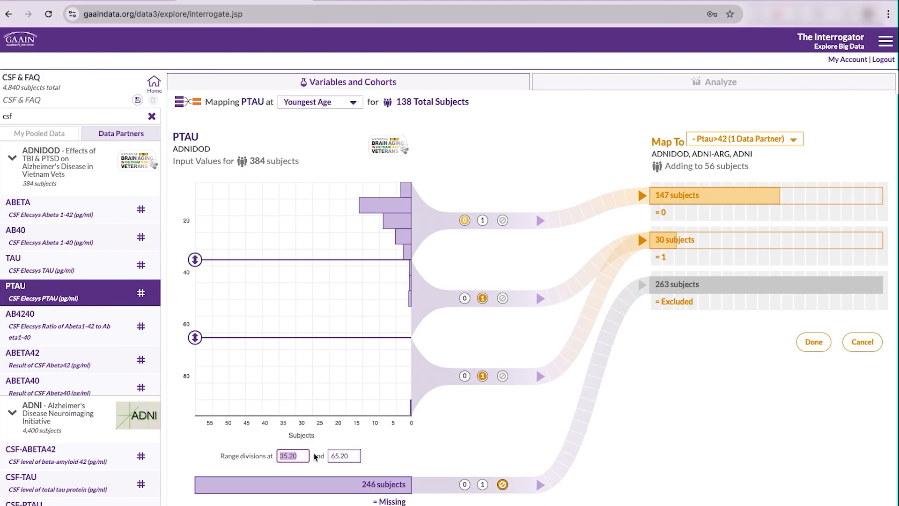
text(42)
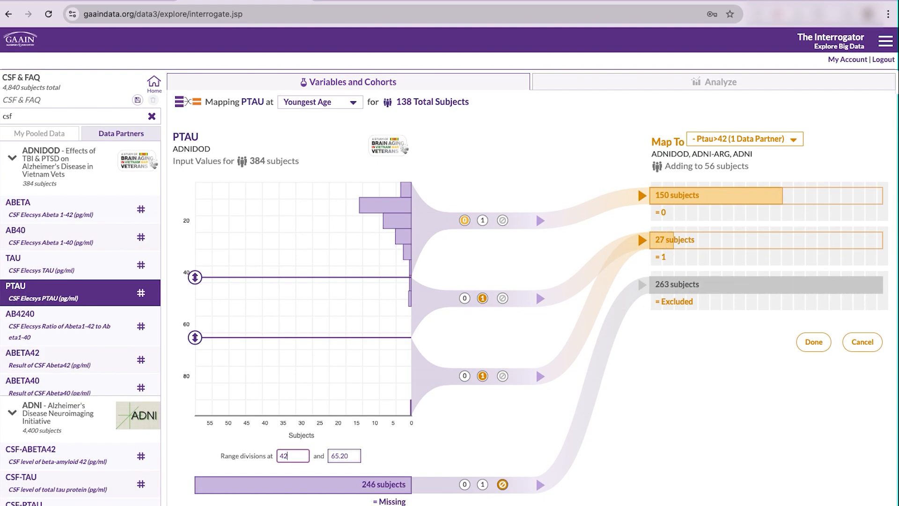
click(813, 342)
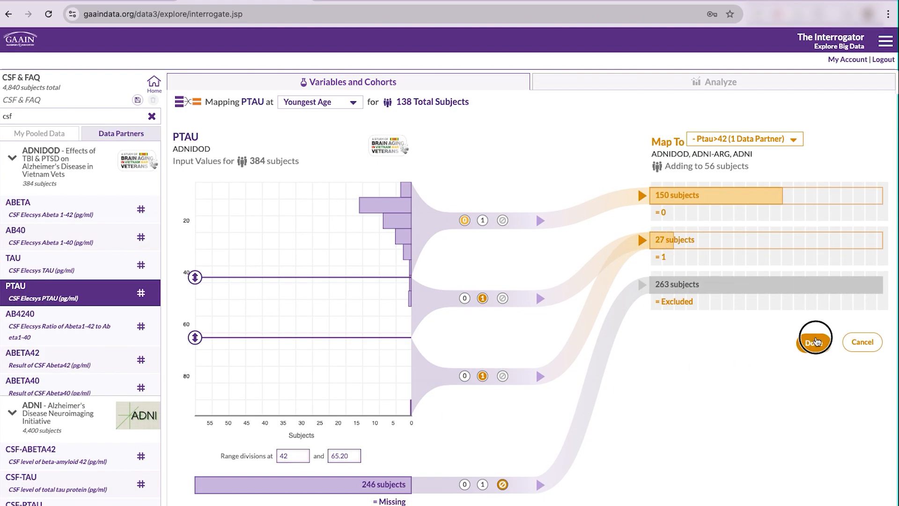
Start mapping ADNI's CSF-PTAU to the existing pooled variable Ptau>42.
click(118, 135)
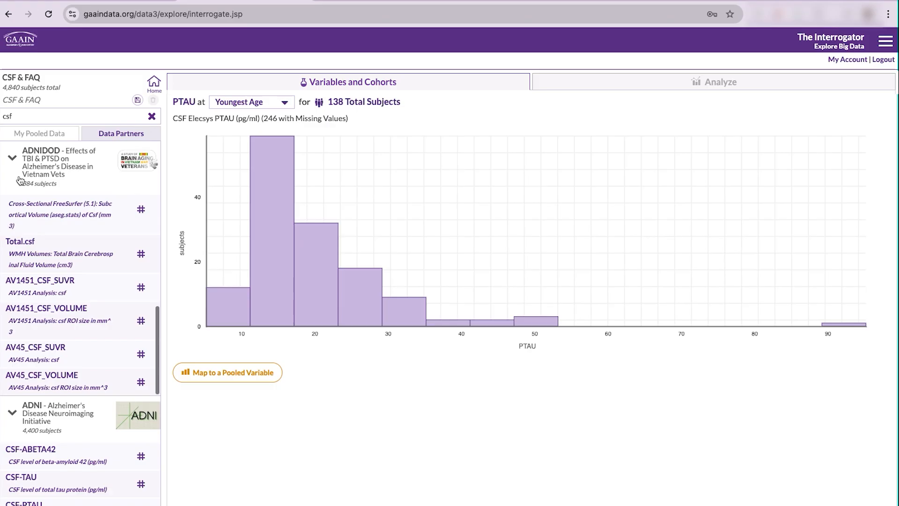
click(63, 312)
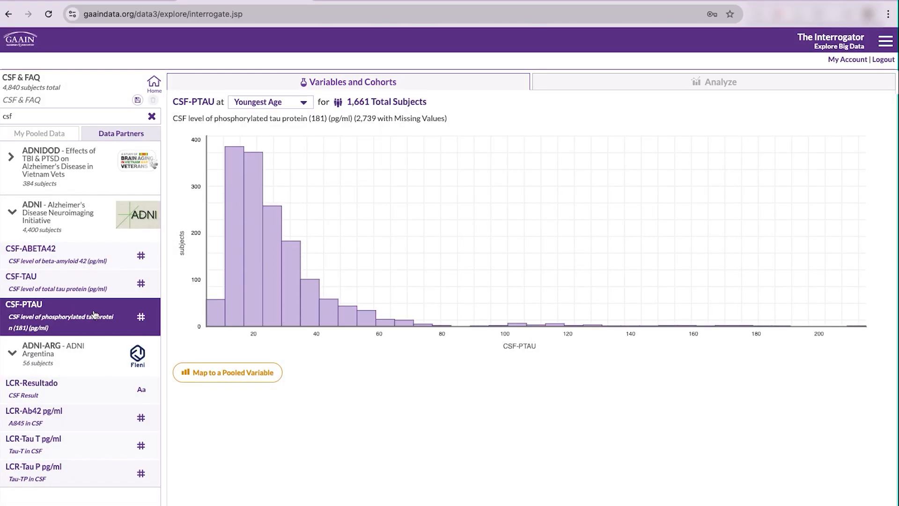
click(253, 375)
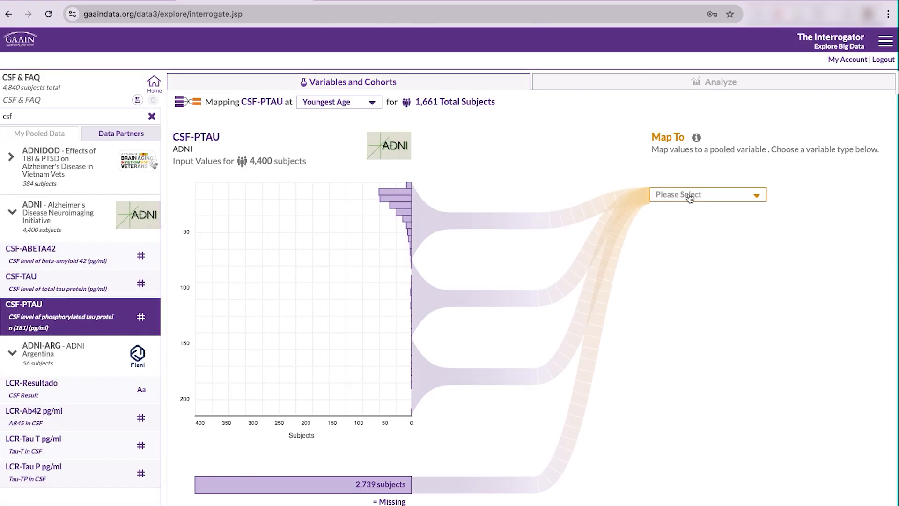
click(690, 196)
click(685, 276)
Assign ADNI's middle and highest CSF-PTAU ranges to 1, set the first range division to 42, and complete the mapping.
click(482, 299)
click(482, 376)
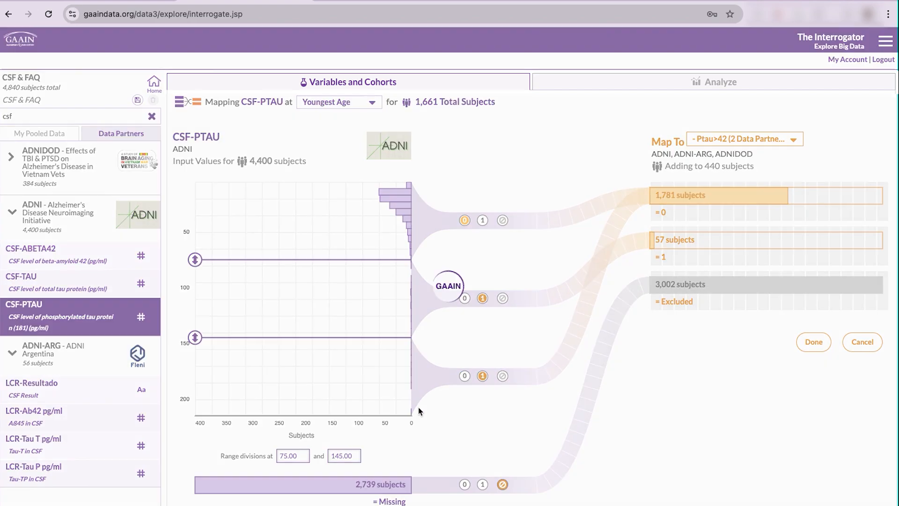
double_click(301, 455)
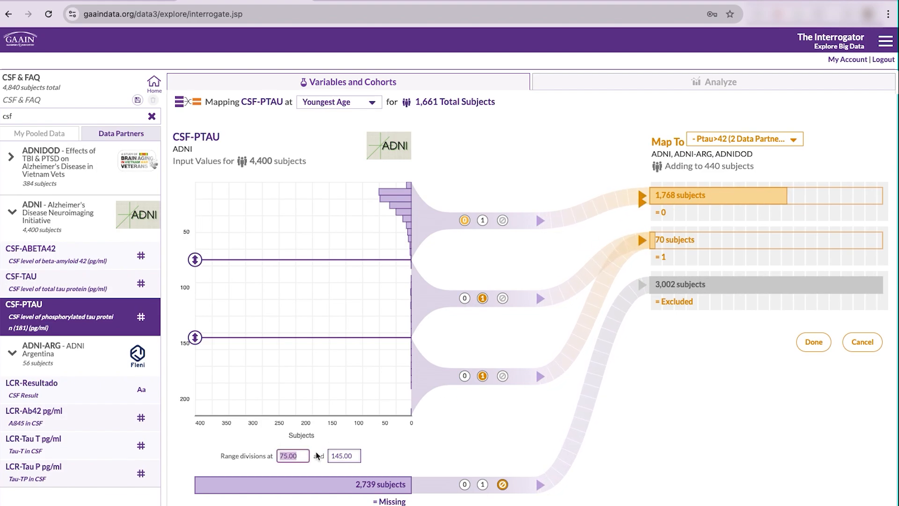
text(42)
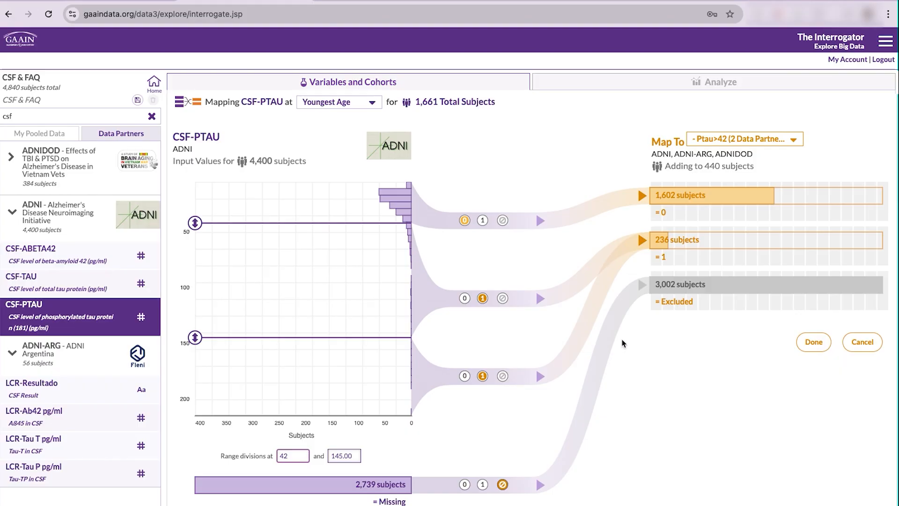
click(814, 341)
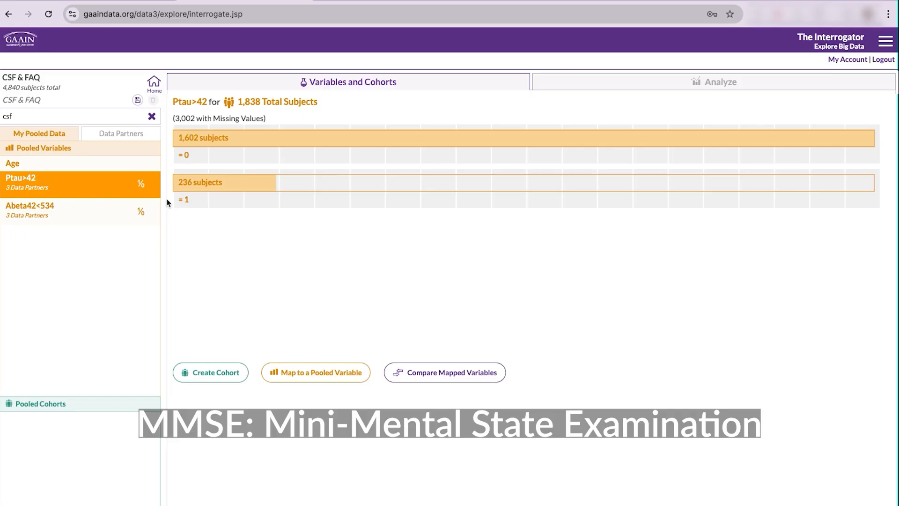
Search the data partners' variables for "faq".
click(119, 133)
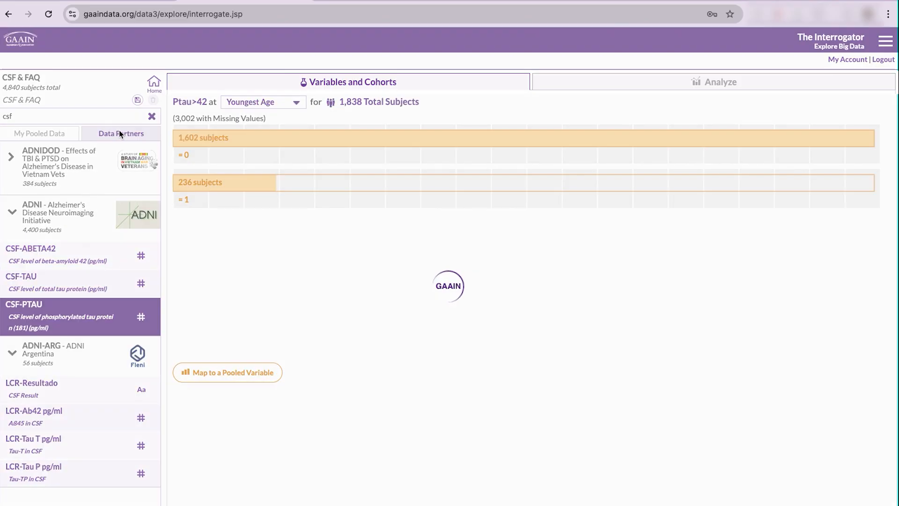
double_click(93, 118)
text(faq)
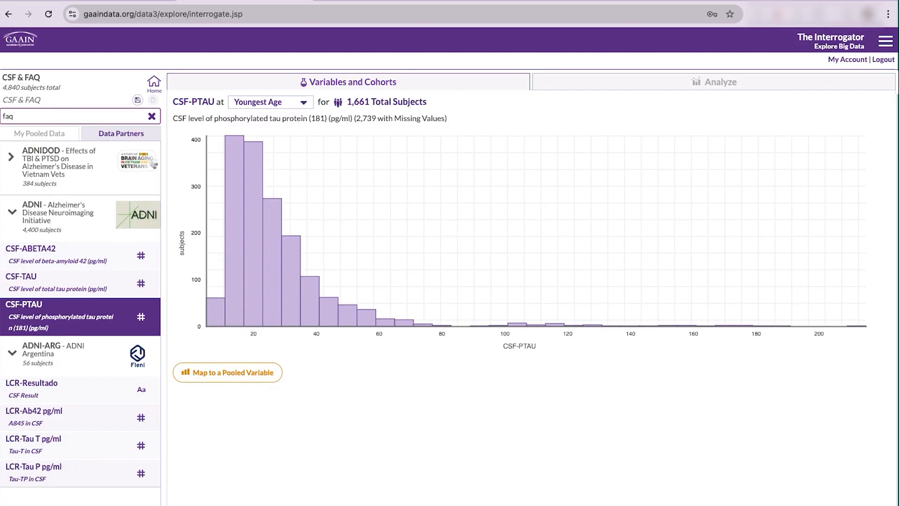
Examine ADNIDOD's individual FAQ items, including the response distributions of FAQFINAN, FAQFORM and FAQSHOP.
scroll(69, 225, down, 5)
scroll(69, 247, down, 2)
scroll(72, 243, up, 4)
scroll(77, 242, down, 1)
click(80, 241)
click(75, 283)
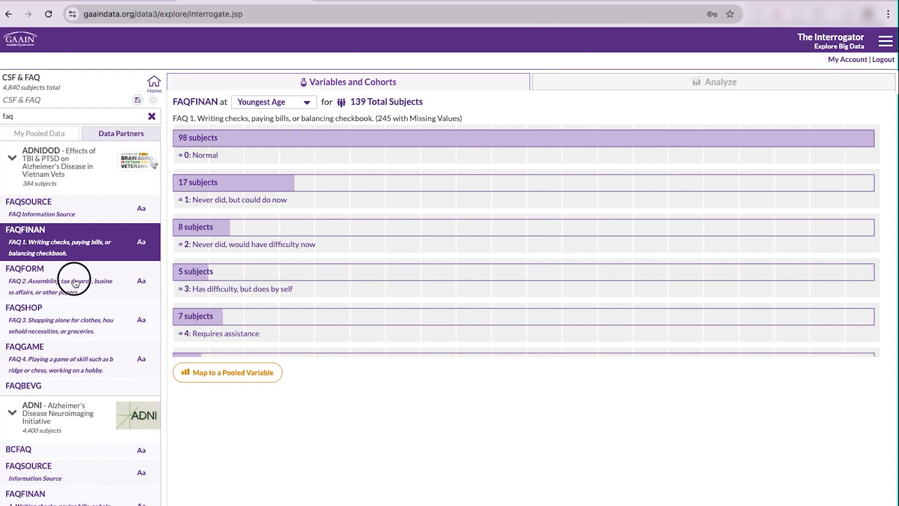
scroll(225, 281, down, 1)
scroll(117, 260, down, 2)
click(117, 260)
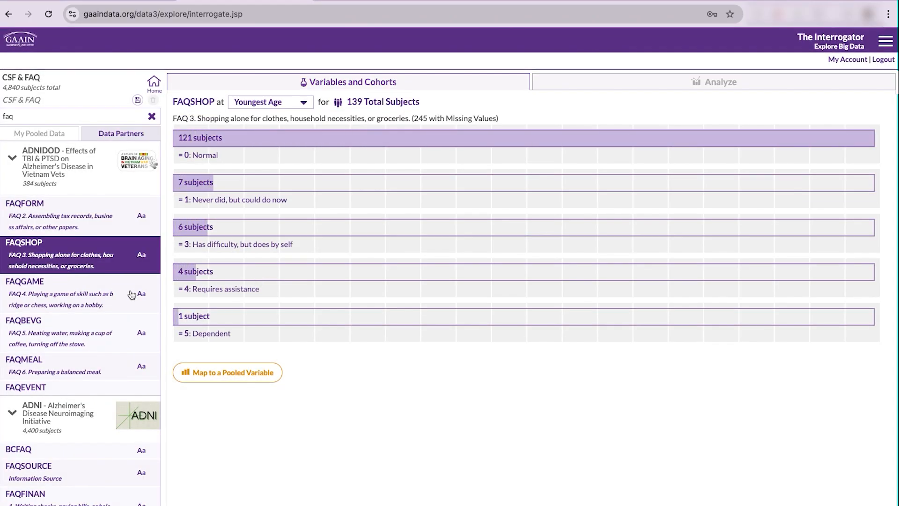
scroll(128, 295, down, 5)
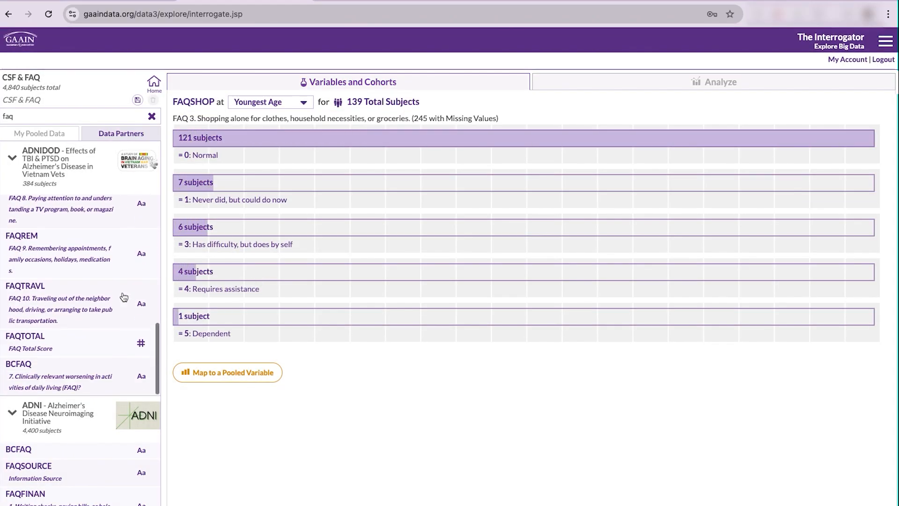
Start mapping ADNIDOD's FAQTOTAL to a new pooled variable with values 0 or 1.
click(112, 342)
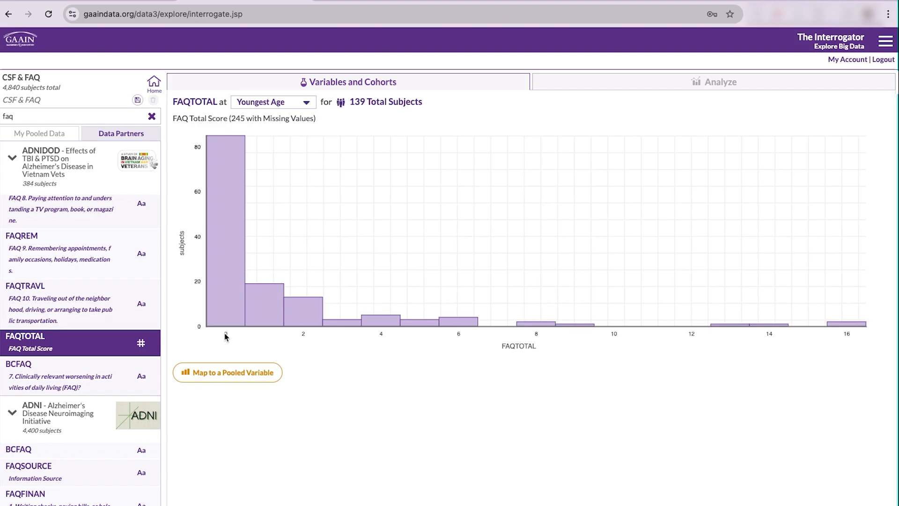
click(227, 372)
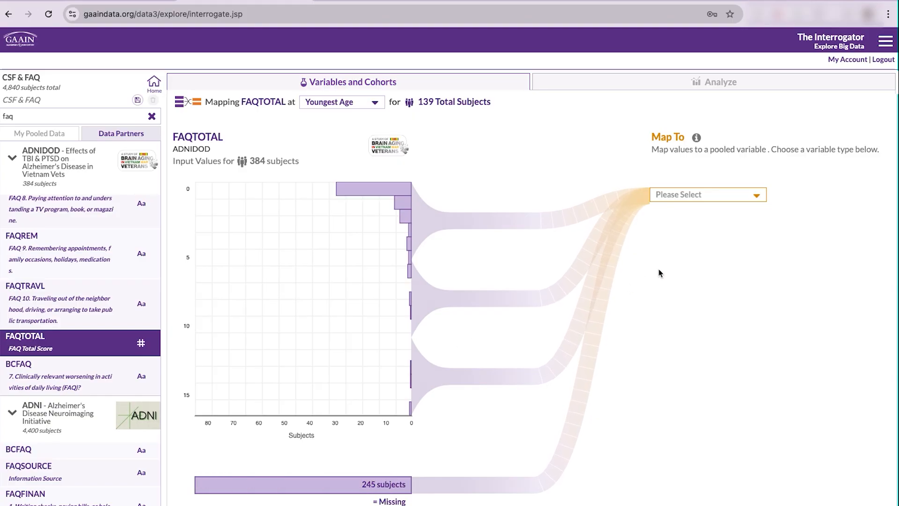
click(681, 202)
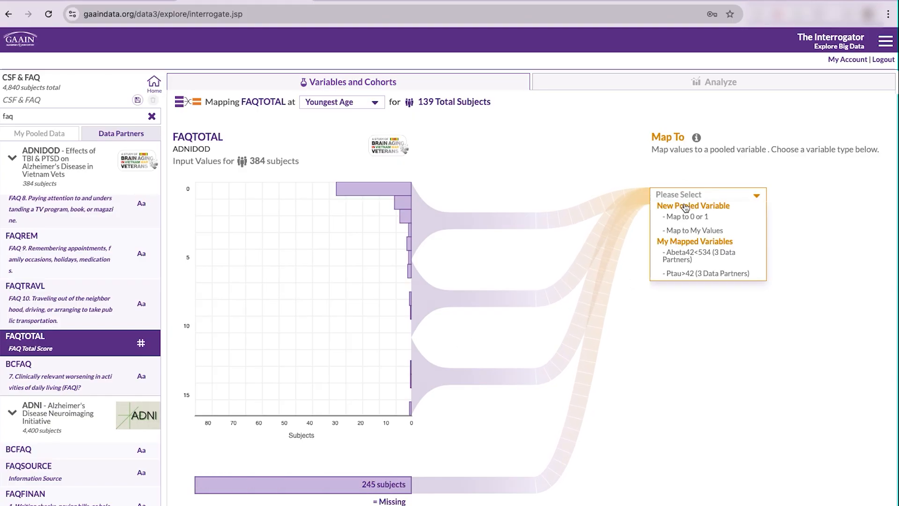
click(714, 221)
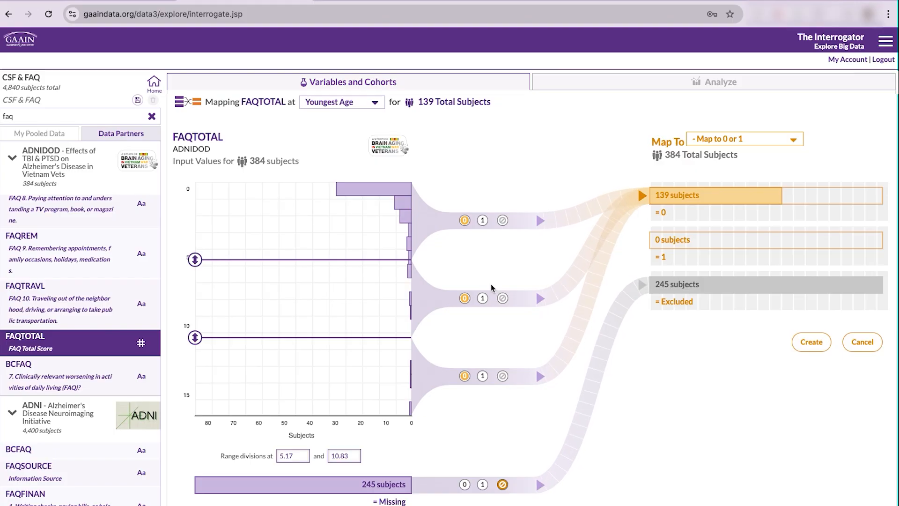
Assign ADNIDOD's highest FAQTOTAL range to 1 and set the second range division to 8.5.
click(482, 376)
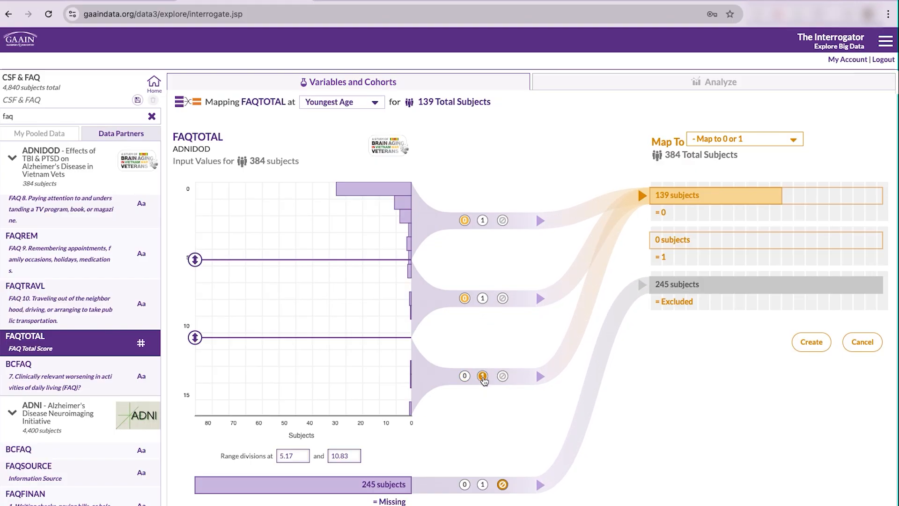
double_click(349, 456)
text(8.5)
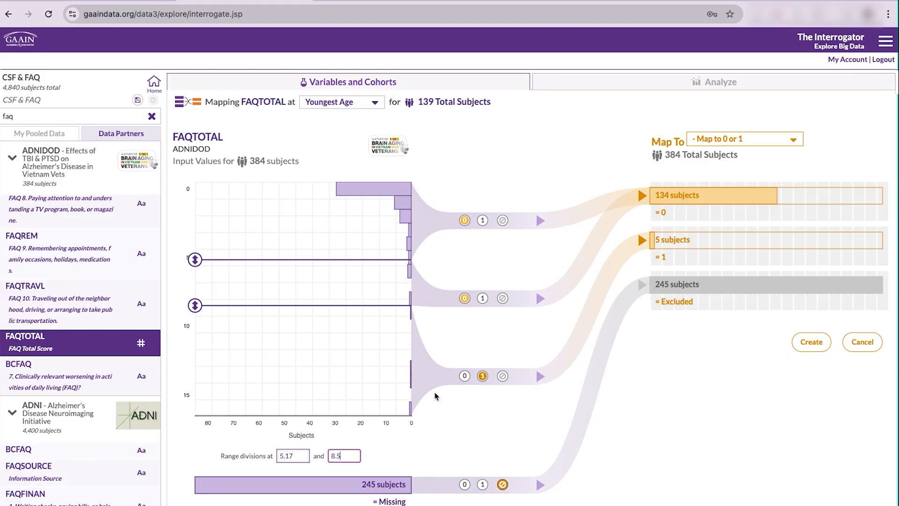
Create the pooled variable from the FAQTOTAL mapping with the name "FAQ≥9".
click(816, 344)
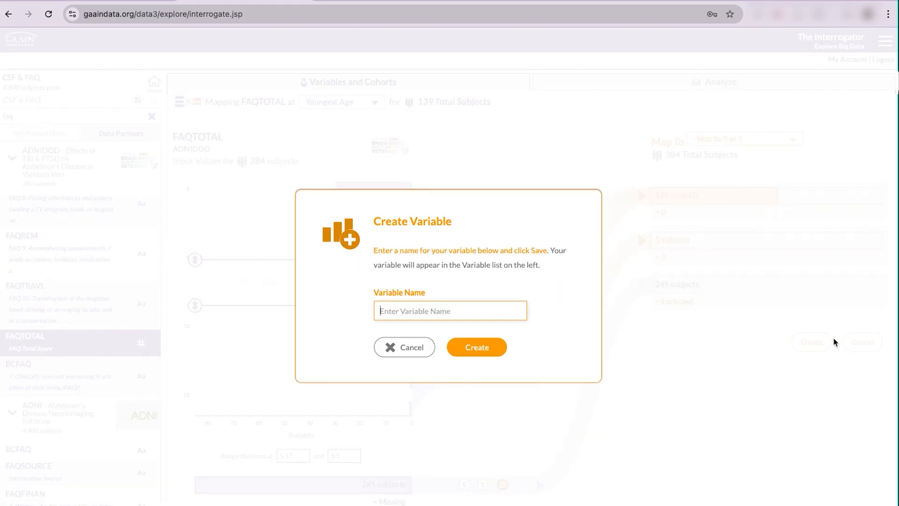
text(FAQ≥9)
key(Return)
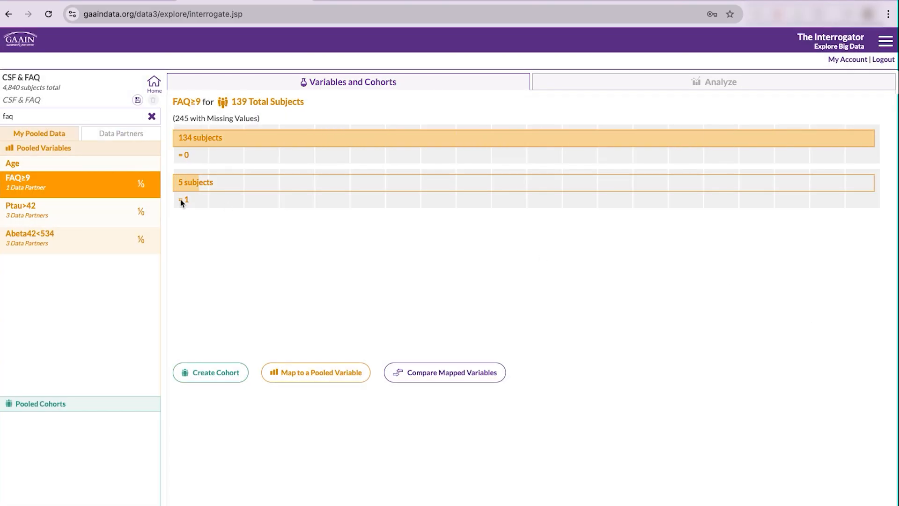
Start mapping ADNI's FAQTOTAL to the existing pooled variable FAQ≥9.
click(110, 133)
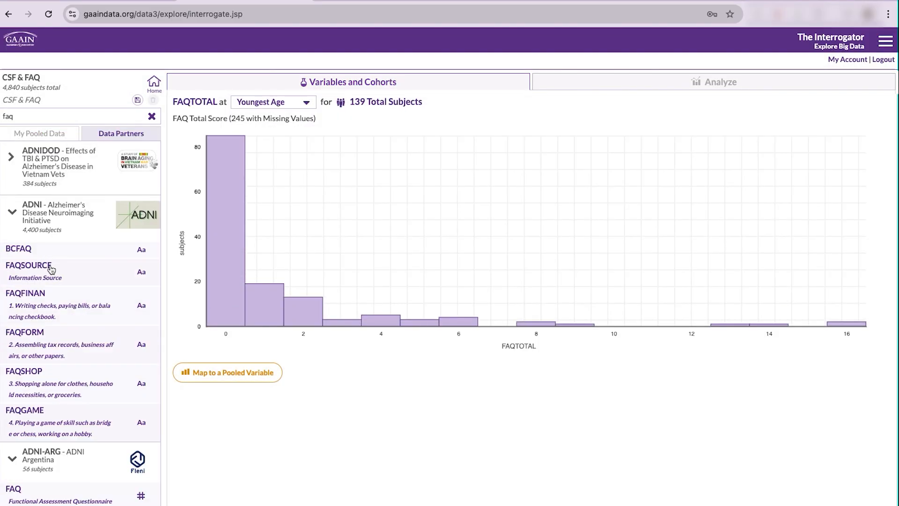
scroll(52, 281, down, 5)
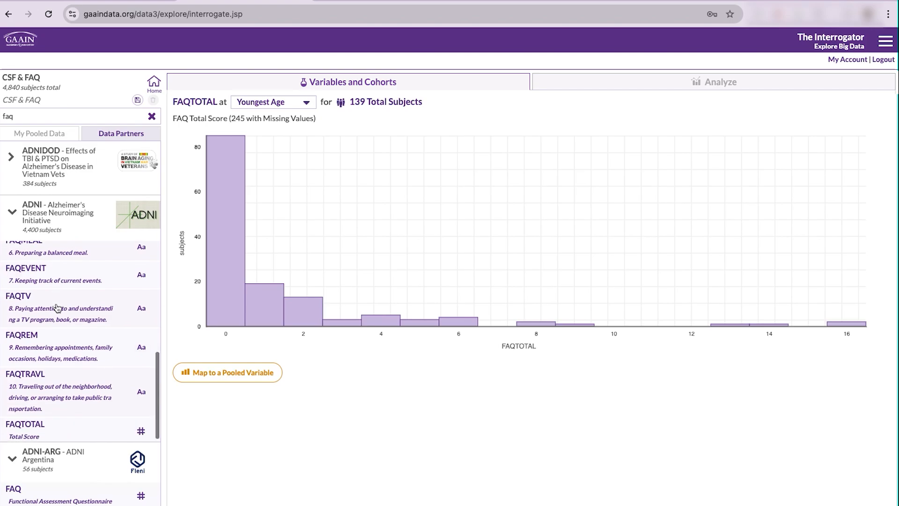
click(57, 424)
click(261, 378)
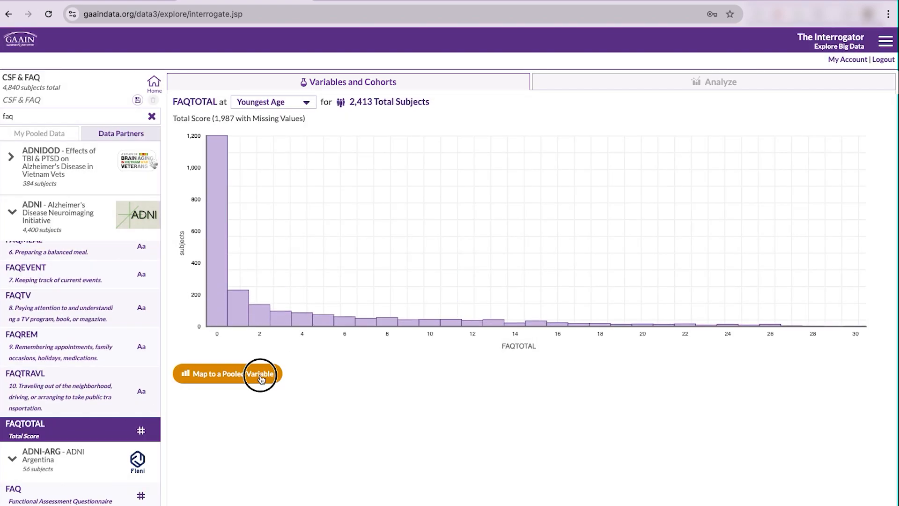
click(688, 195)
click(682, 287)
Assign ADNI's middle and highest FAQTOTAL ranges to 1, set the first range division to 8.5, and complete the mapping.
click(482, 299)
click(482, 376)
double_click(285, 452)
text(8.5)
key(Return)
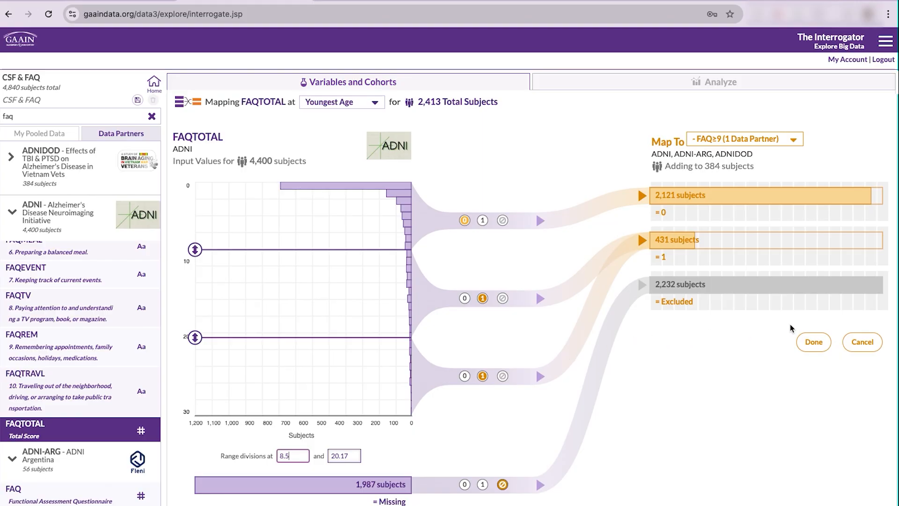
click(813, 342)
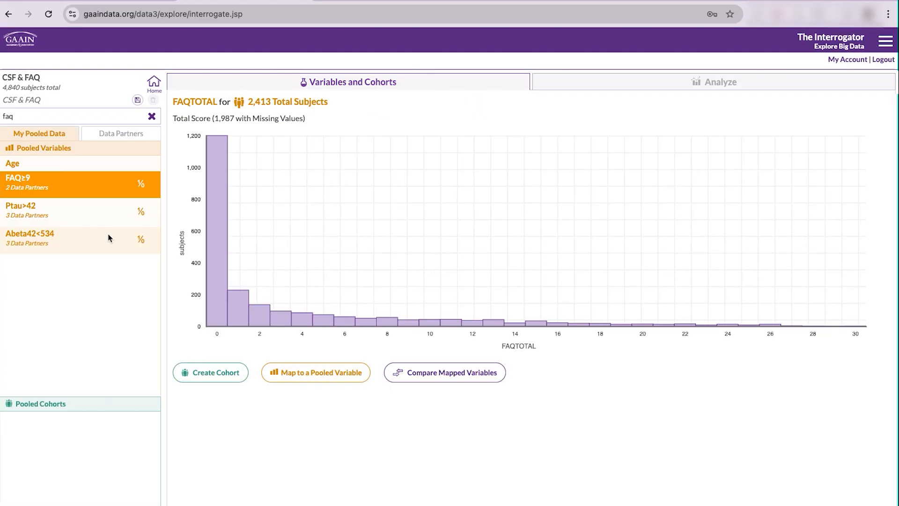
Start mapping ADNI-ARG's FAQ (Functional Assessment Questionnaire) to the existing pooled variable FAQ≥9.
click(101, 135)
click(17, 211)
click(57, 294)
click(261, 377)
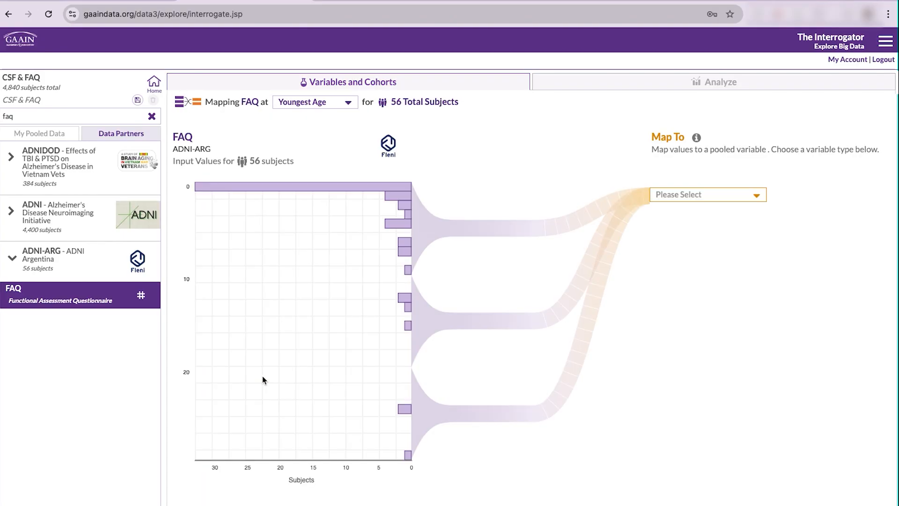
click(677, 202)
click(674, 287)
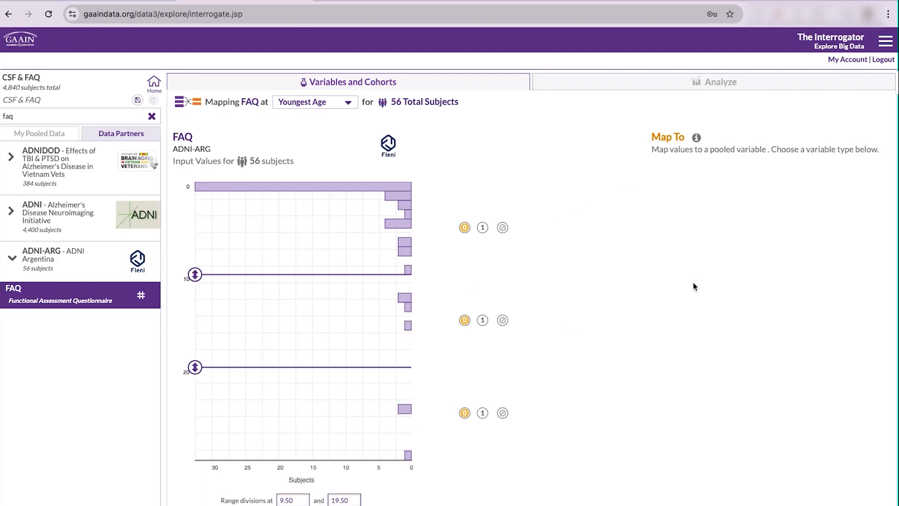
Set ADNI-ARG's first FAQ range division to 8.5, assign the middle and highest ranges to 1, and complete the mapping.
drag(193, 276, 193, 272)
click(482, 319)
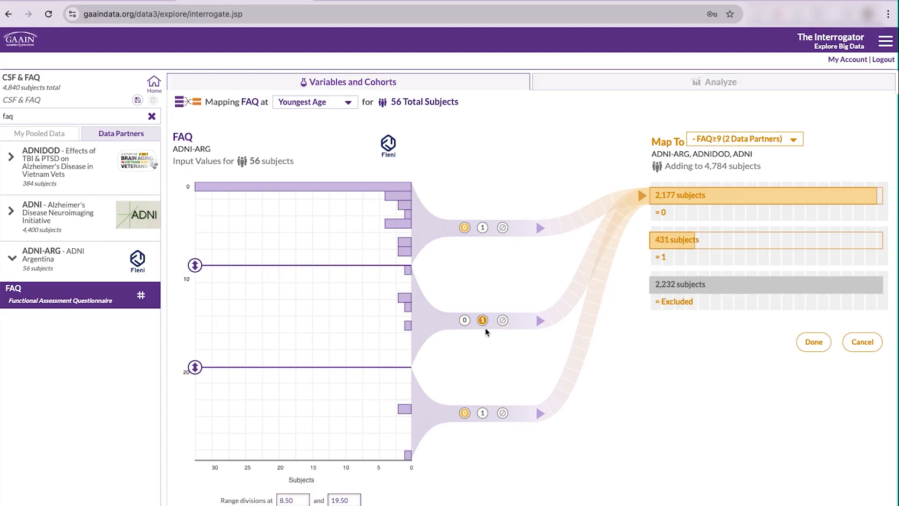
click(483, 412)
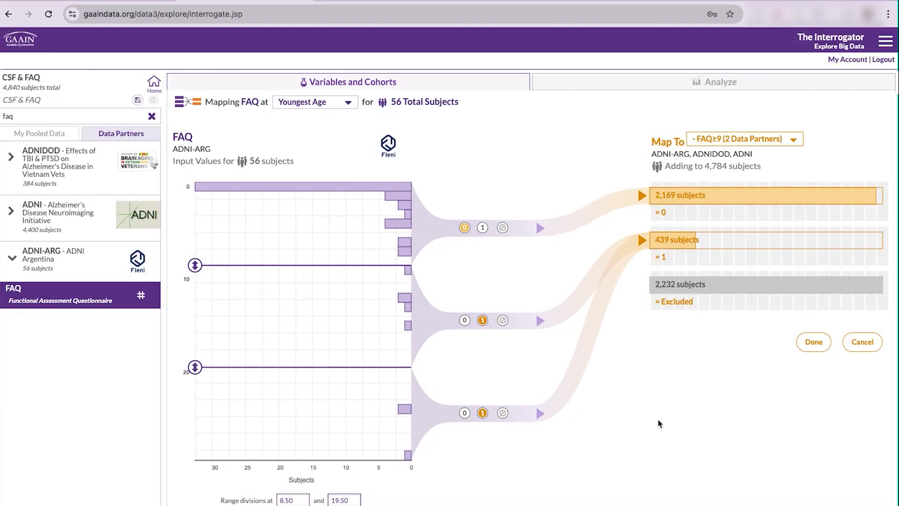
click(812, 343)
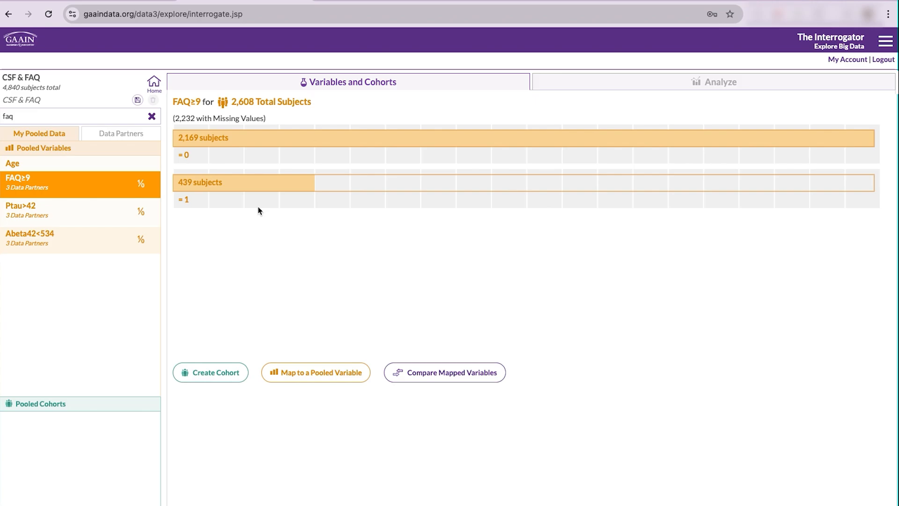
Clear the variable search and start mapping ADNIDOD's PTGENDER to a new pooled variable with custom values.
click(138, 135)
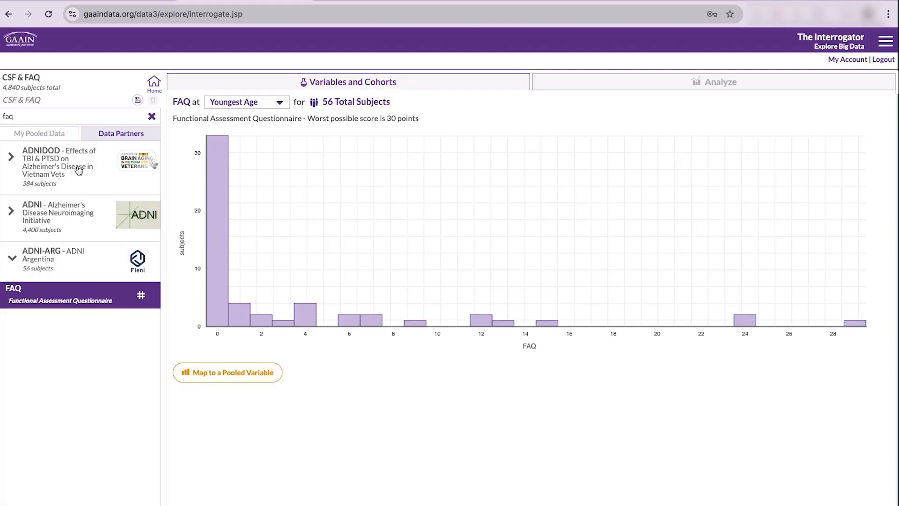
click(81, 172)
click(158, 115)
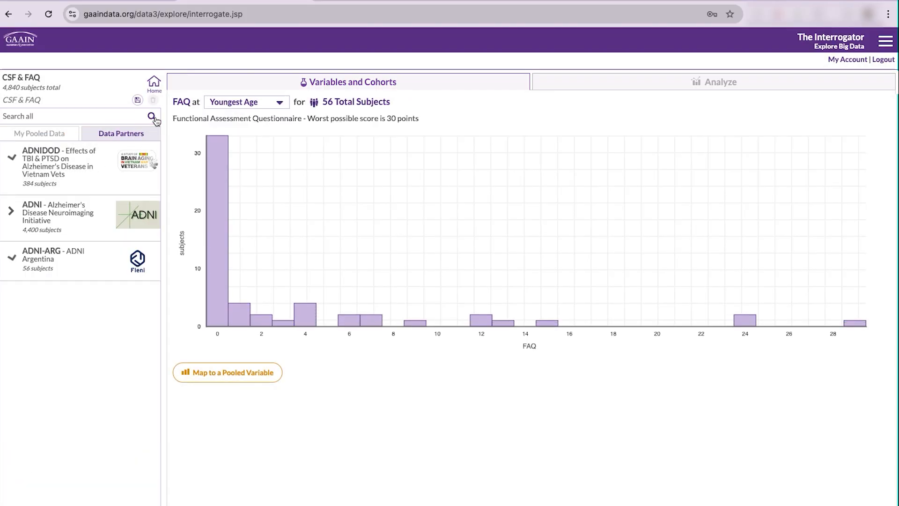
click(75, 177)
click(74, 202)
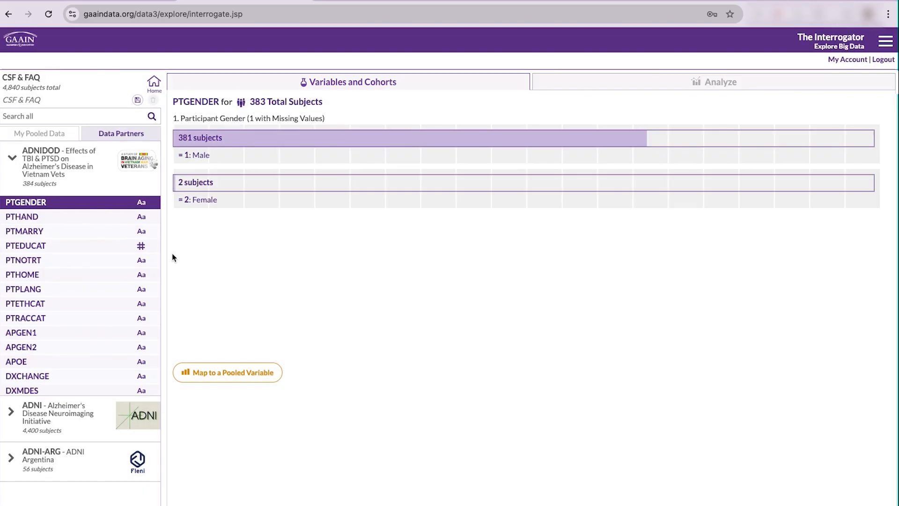
click(259, 373)
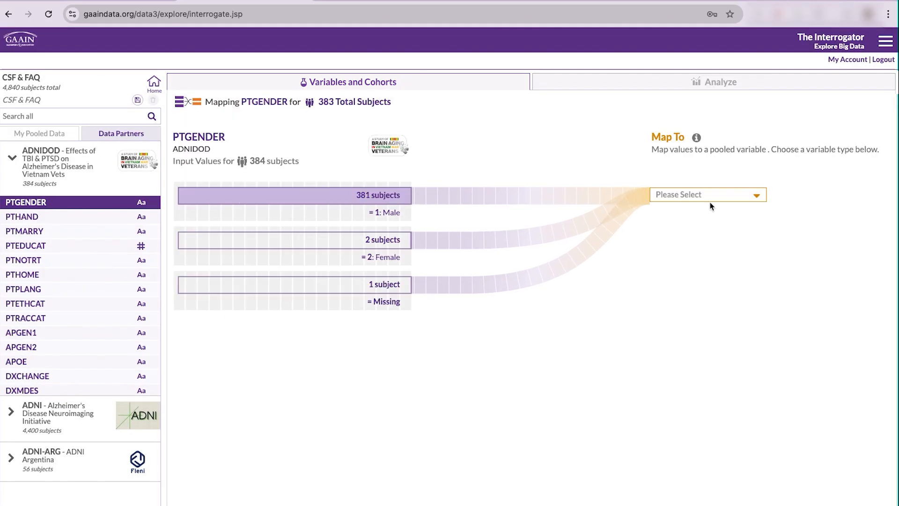
click(709, 201)
click(716, 229)
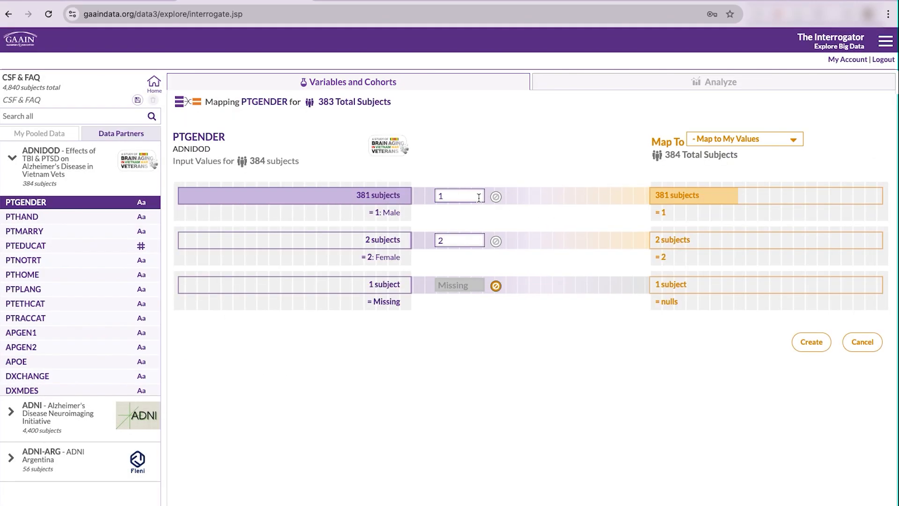
Map PTGENDER value 1 to "Male" and 2 to "Female", and create the pooled variable with the name "Sex".
click(467, 193)
text(Male)
key(Tab)
text(Female)
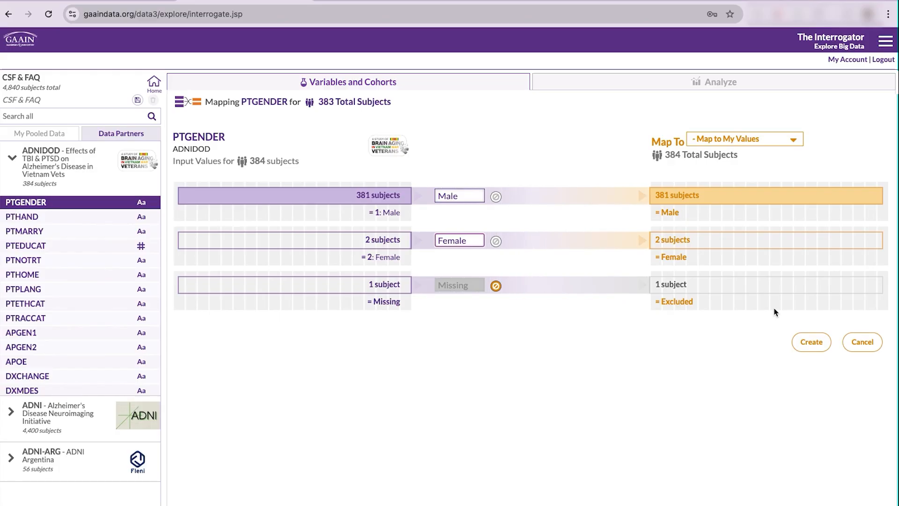
click(801, 343)
text(Sex)
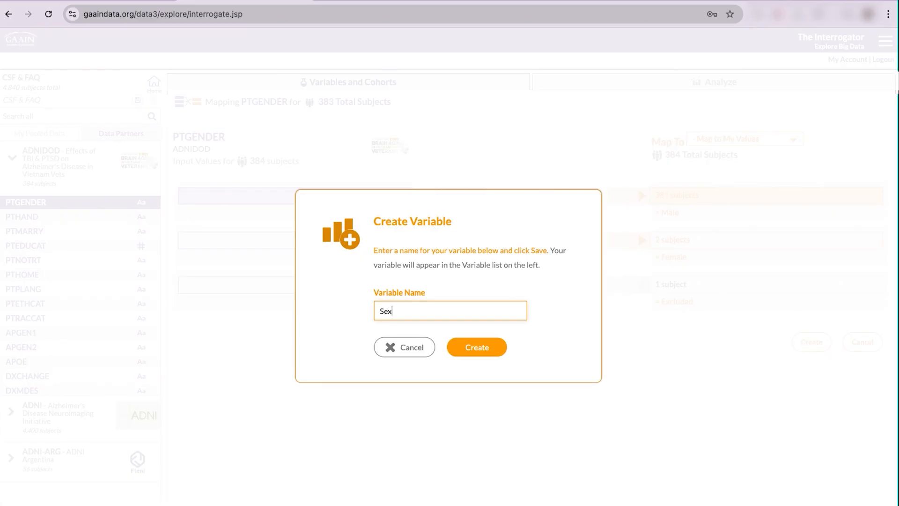
key(Return)
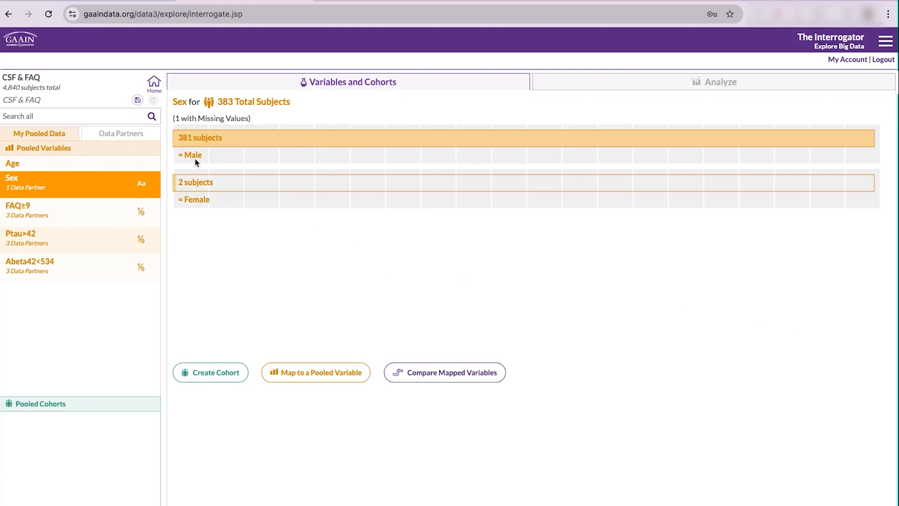
Start mapping ADNI's PTGENDER to the existing pooled variable Sex.
click(134, 134)
click(12, 156)
click(21, 216)
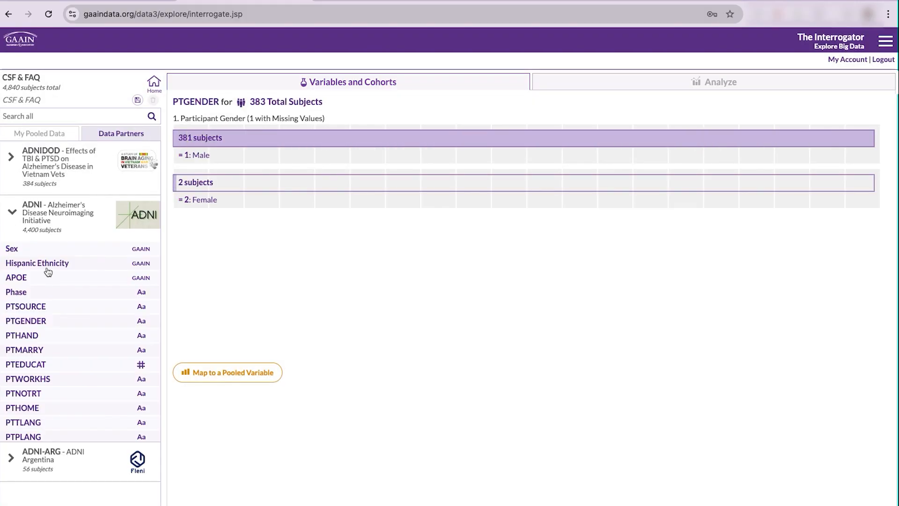
click(55, 323)
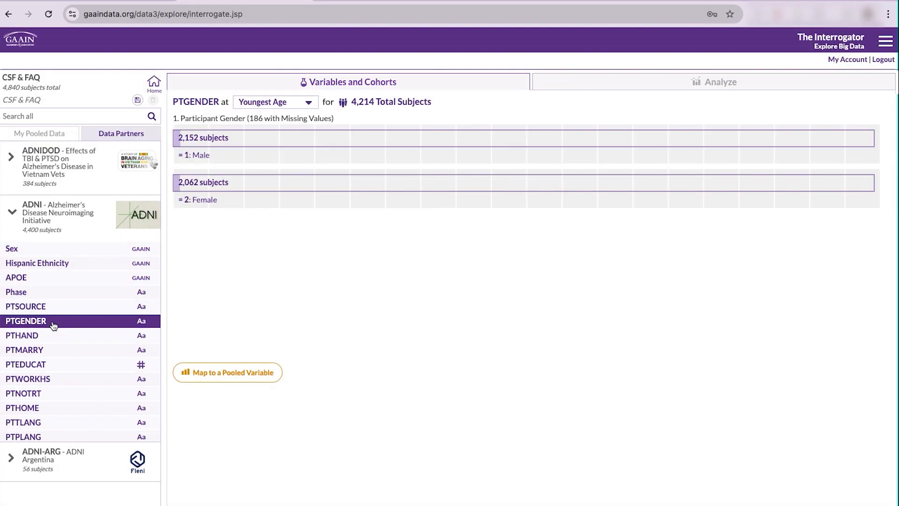
click(239, 373)
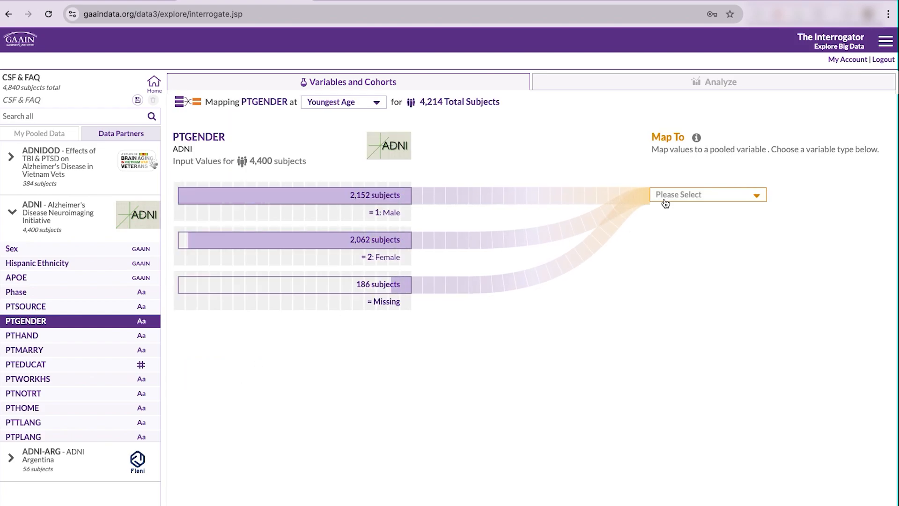
click(679, 194)
click(687, 302)
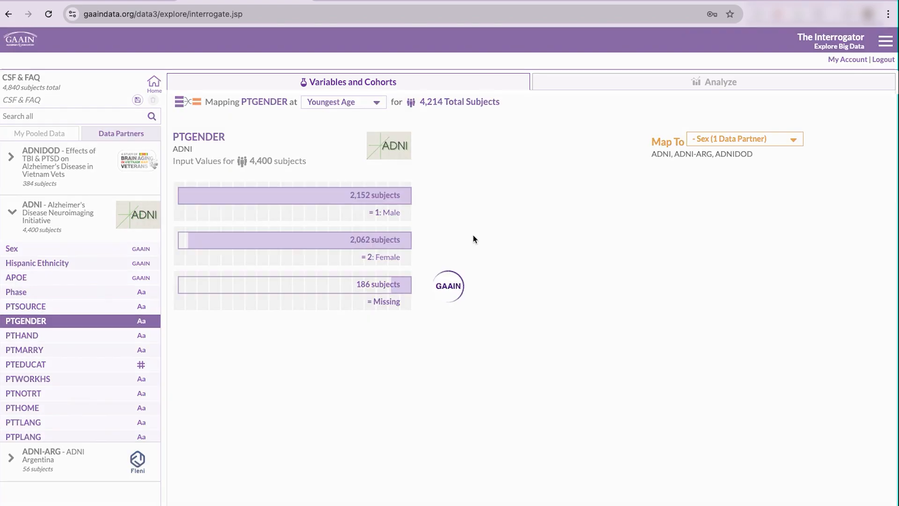
Map ADNI's PTGENDER value 1 to "Male" and 2 to "Female", and complete the mapping.
click(464, 195)
text(M)
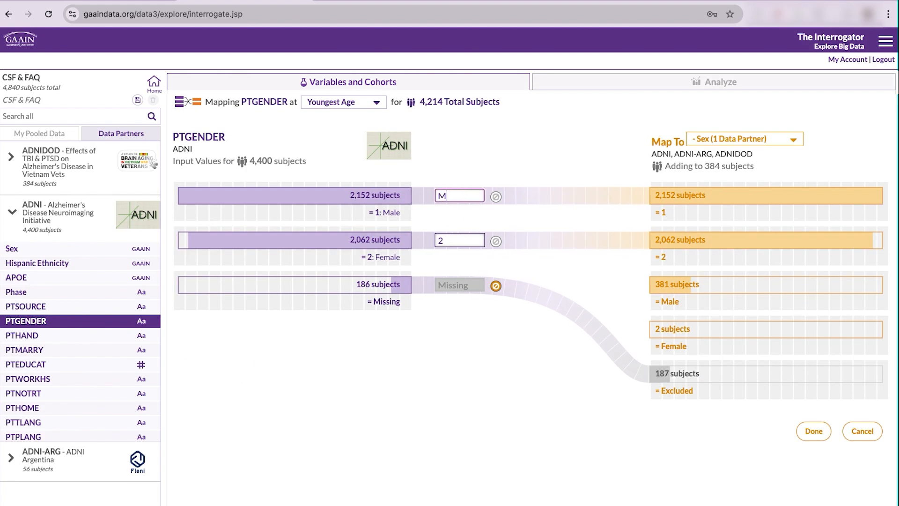
text(ale)
key(Tab)
text(Female)
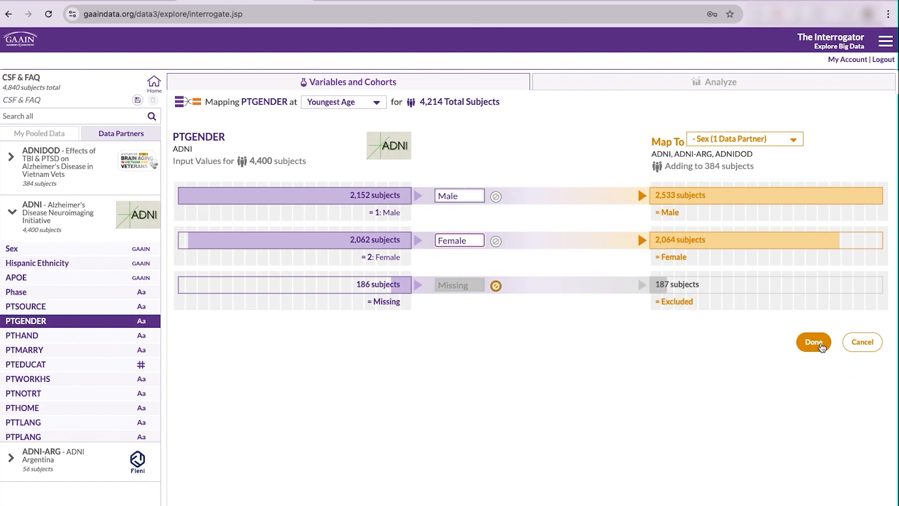
click(813, 342)
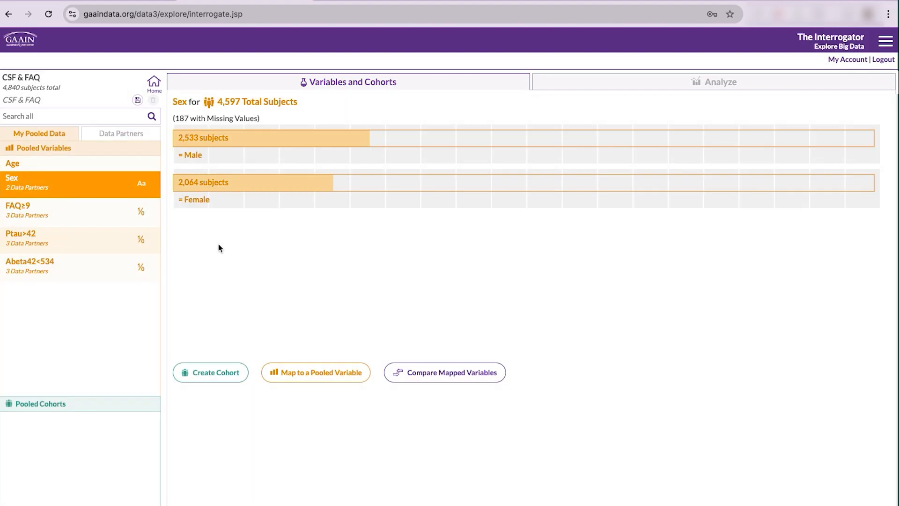
Start mapping ADNI-ARG's GENDER to the existing pooled variable Sex.
click(133, 133)
click(11, 211)
click(42, 264)
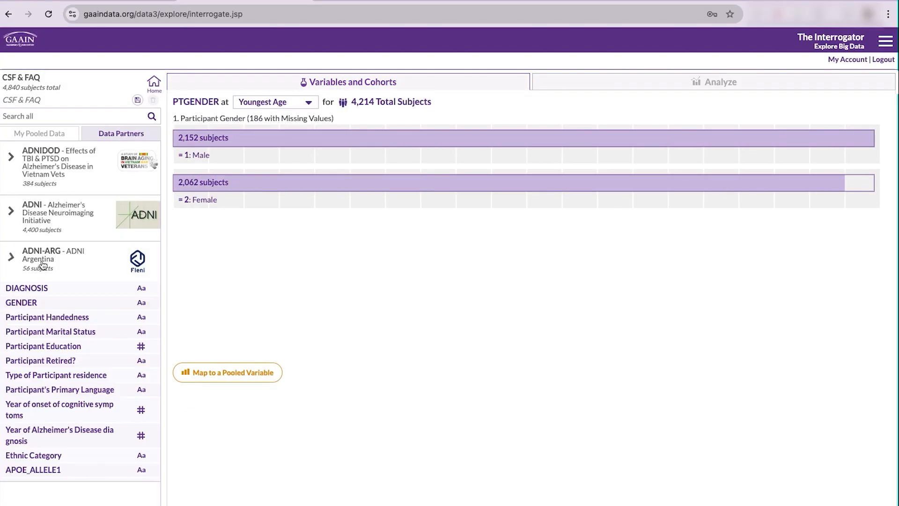
click(59, 303)
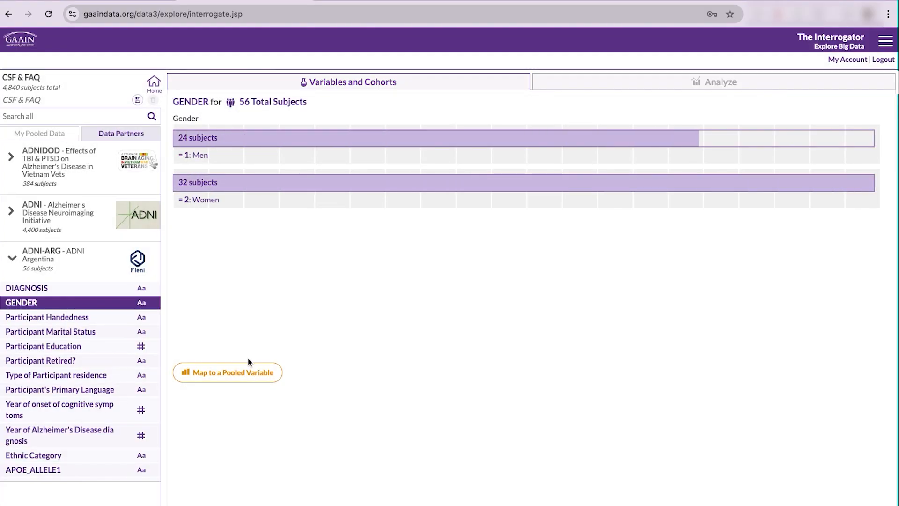
click(253, 370)
click(713, 200)
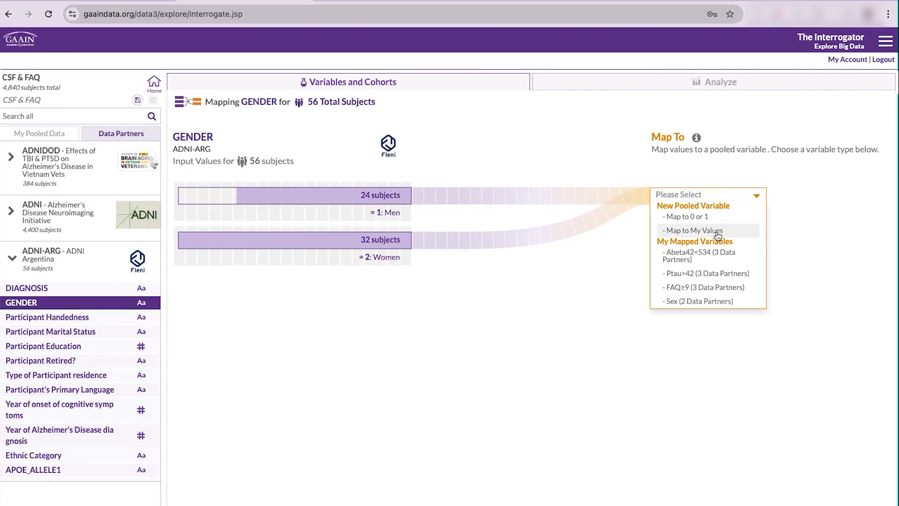
click(667, 301)
Map ADNI-ARG's GENDER value 1 (Men) to "Male" and 2 (Women) to "Female", and complete the mapping.
double_click(477, 193)
text(Male)
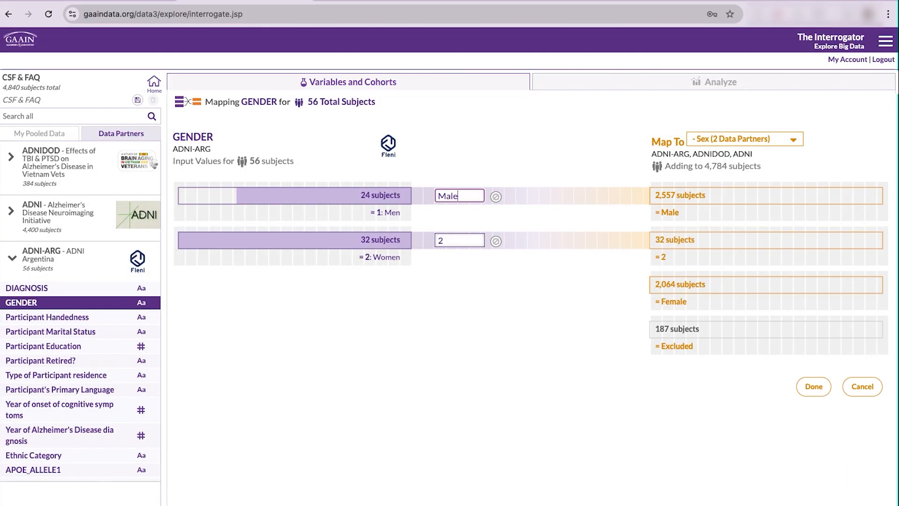
key(Tab)
text(Female)
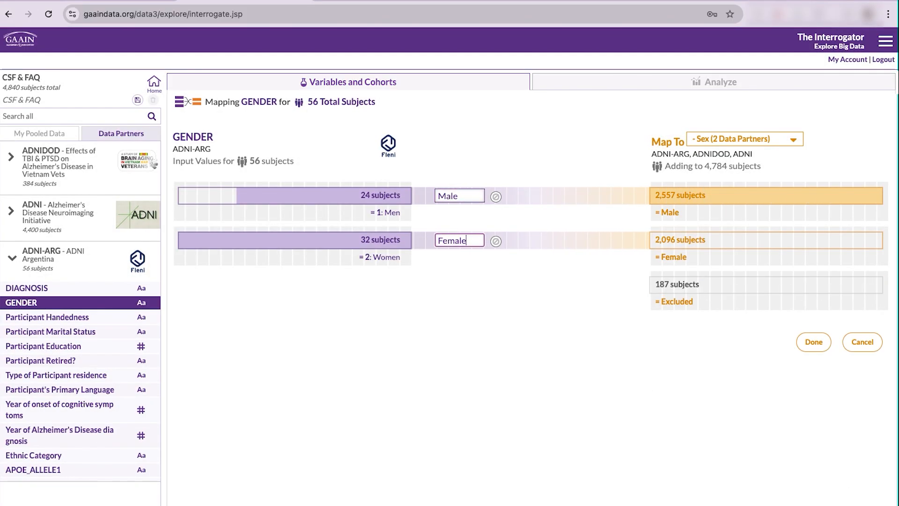
click(814, 342)
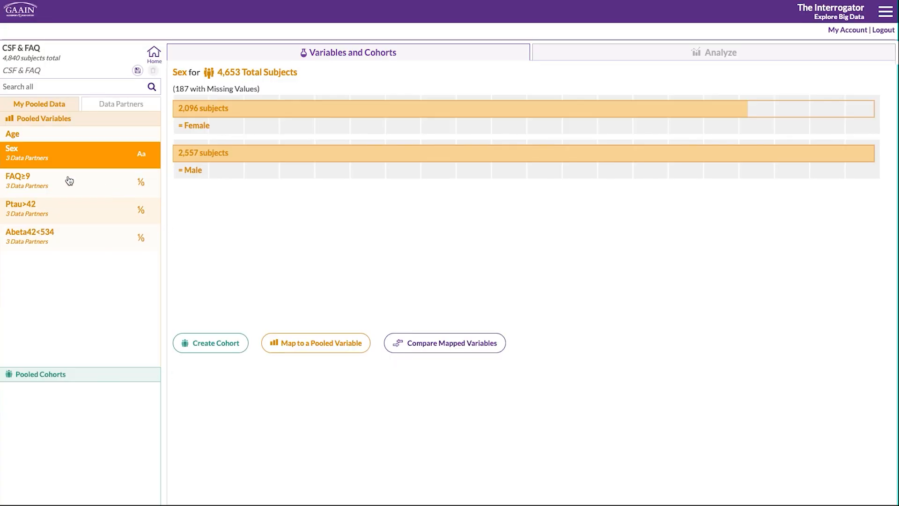
Create a pooled cohort named "FAQ<9 / F" with the condition FAQ≥9 = 0 common to all subjects.
click(66, 208)
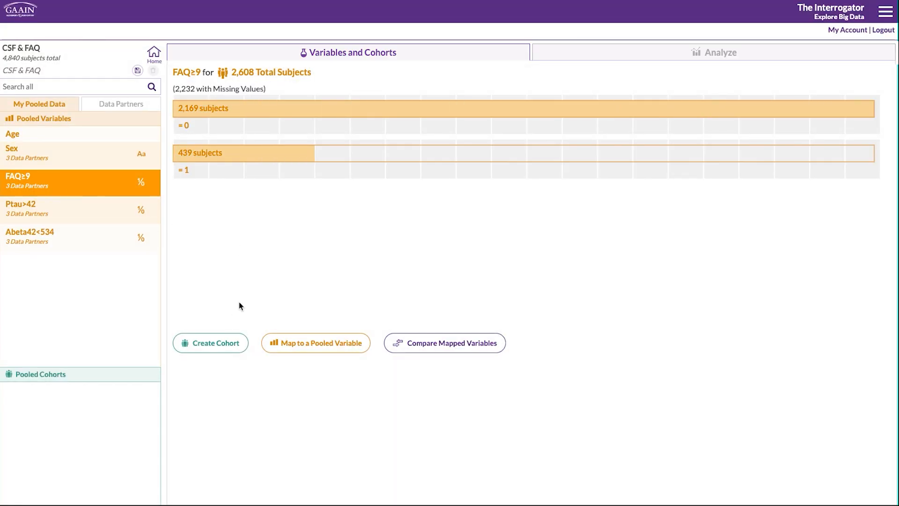
click(215, 343)
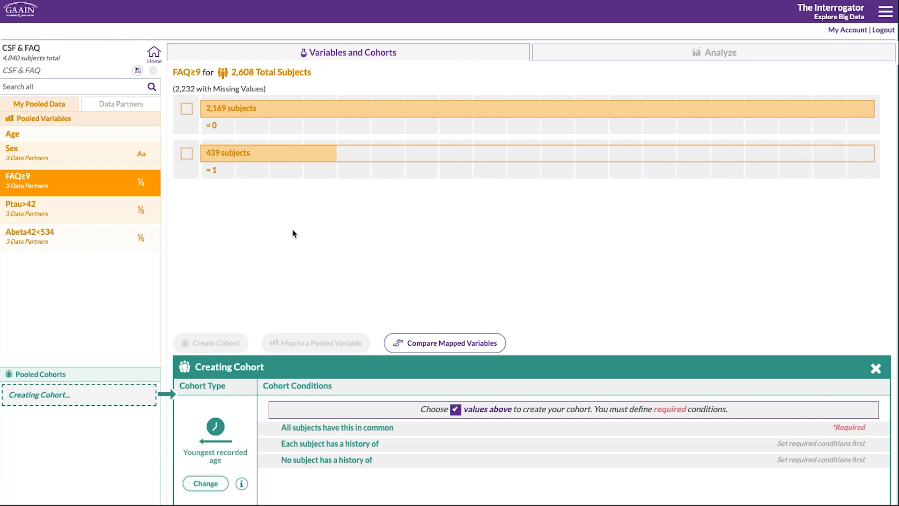
click(186, 109)
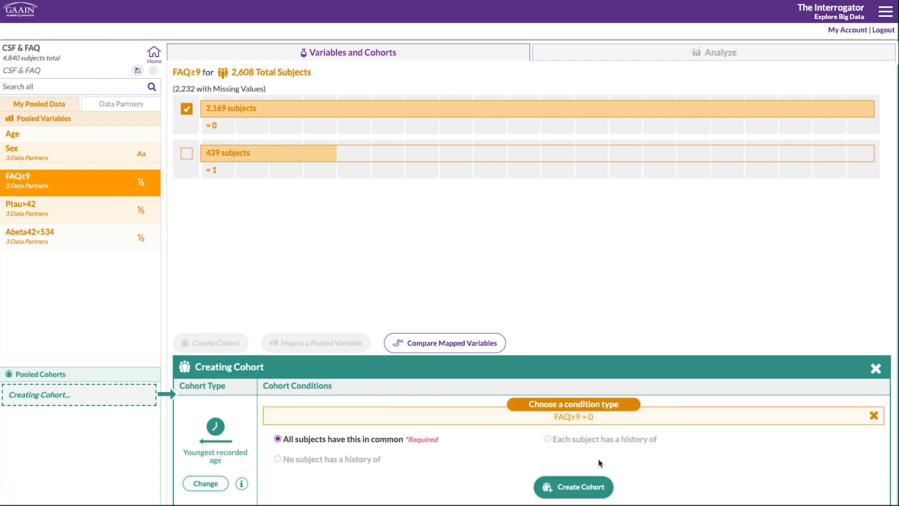
click(598, 487)
text(FA)
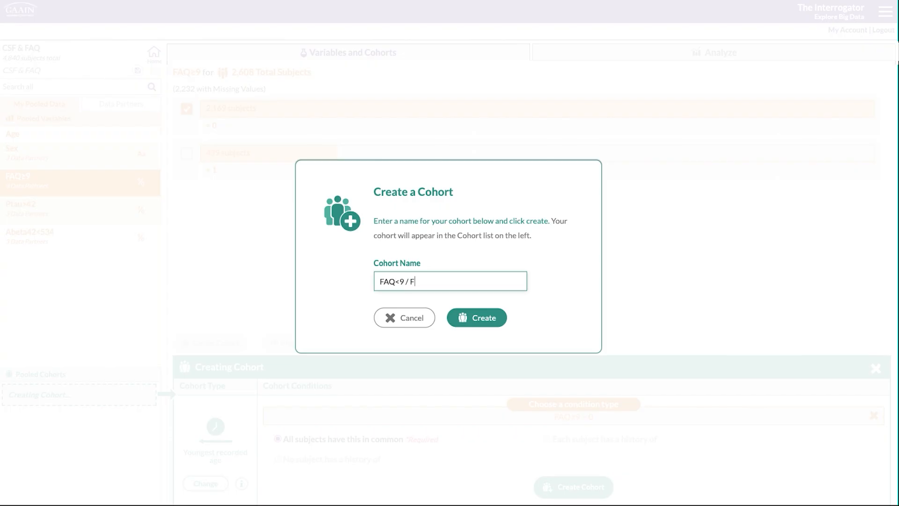
text(Q<9 / F)
key(Return)
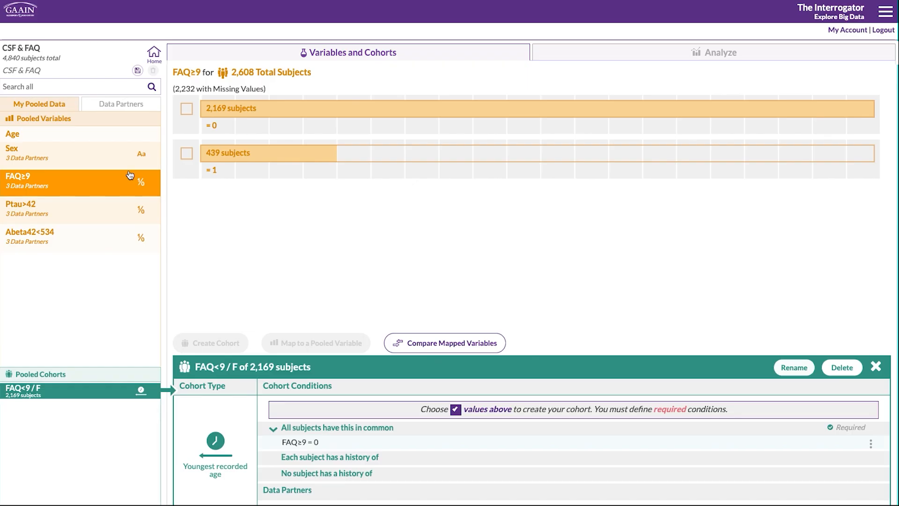
Add Sex = Female to the FAQ<9 / F cohort as a condition all subjects have in common, and close the cohort editor.
click(89, 155)
click(187, 111)
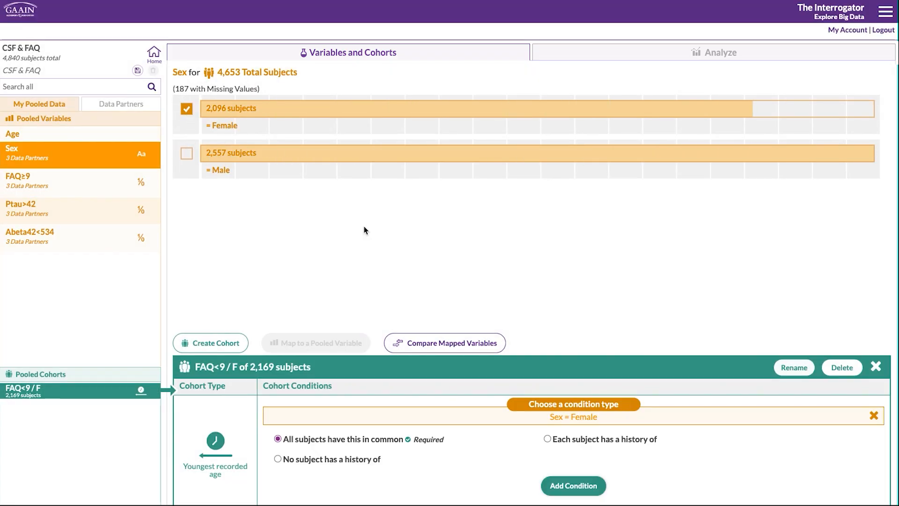
click(597, 483)
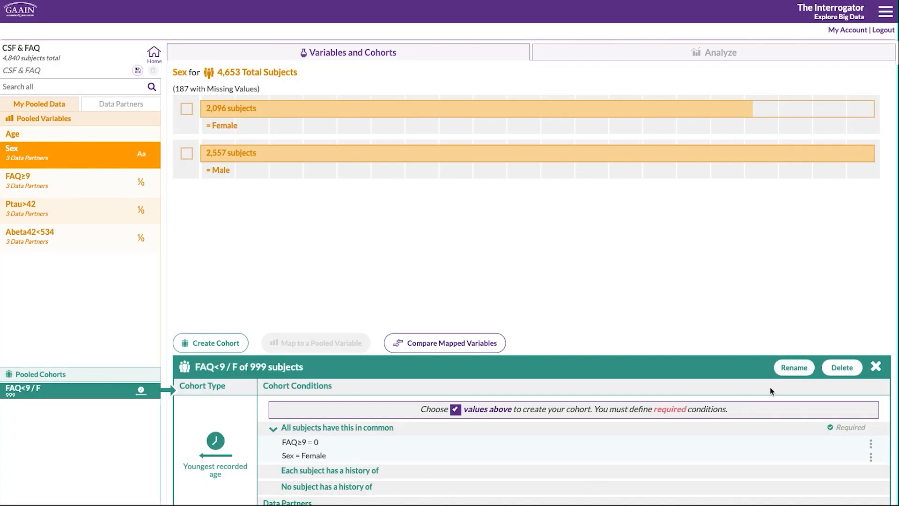
click(876, 366)
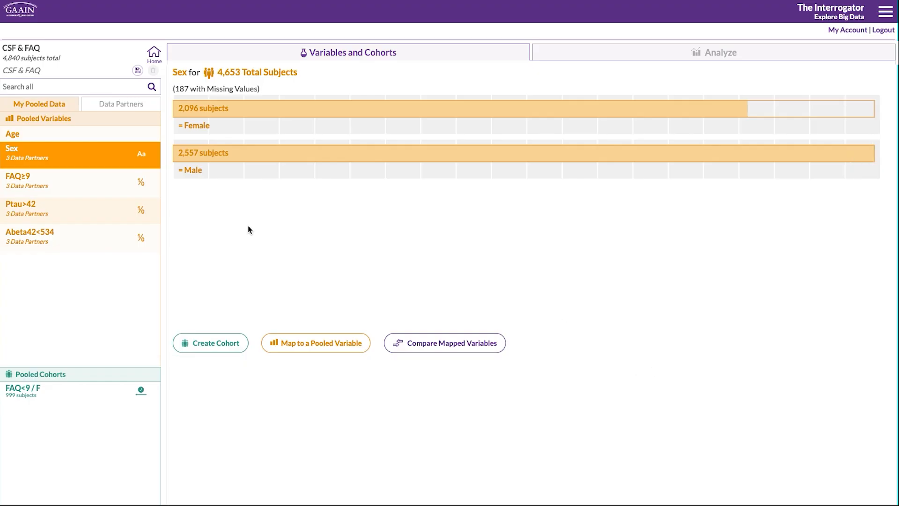
Create a pooled cohort named "FAQ<9 / M" with the condition FAQ≥9 = 0 common to all subjects.
click(54, 178)
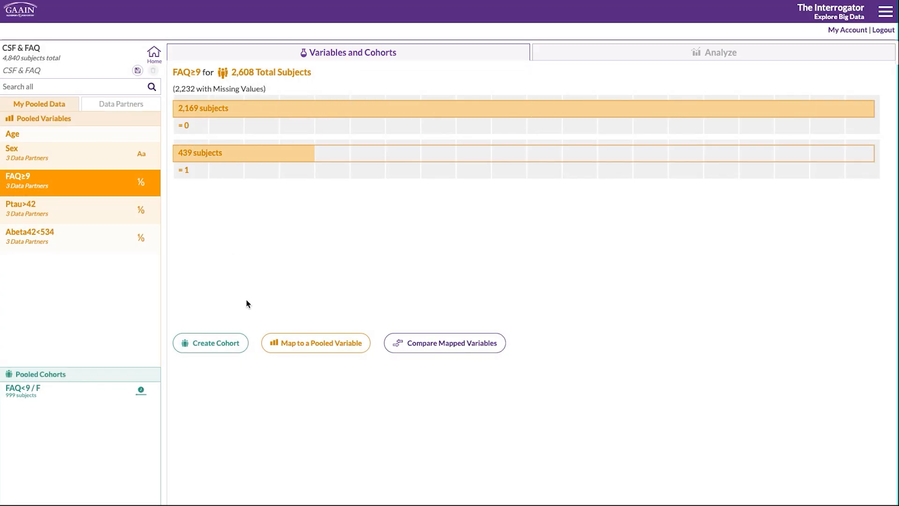
click(220, 346)
click(186, 108)
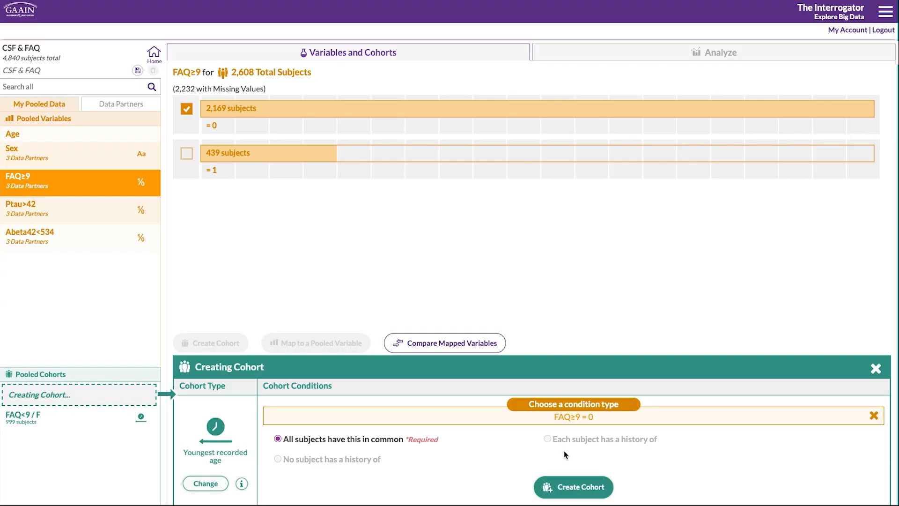
click(568, 487)
text(FAQ<9 /)
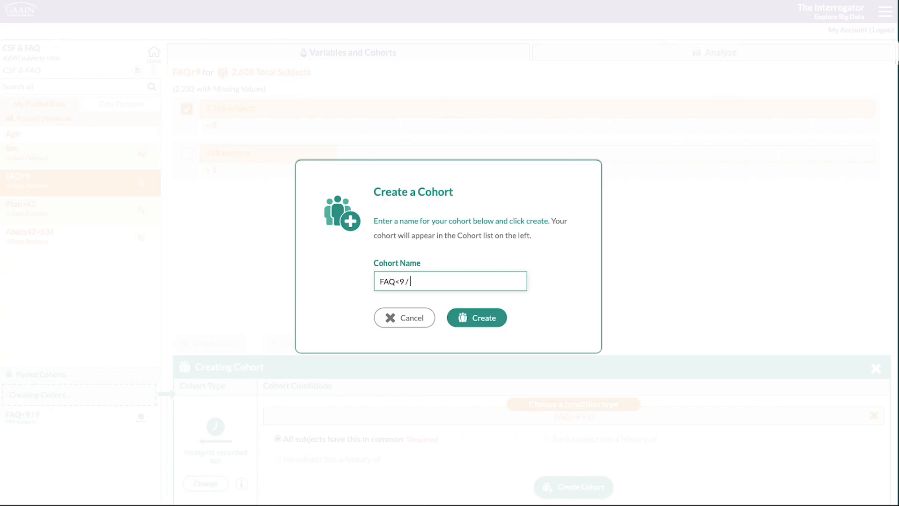
text( M)
key(Return)
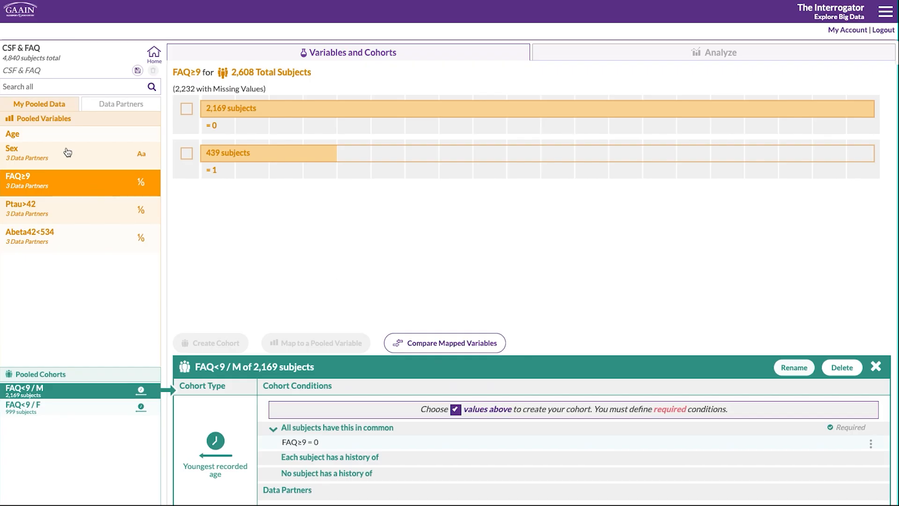
Add Sex = Male to the FAQ<9 / M cohort as a condition all subjects have in common, and close the cohort editor.
click(73, 158)
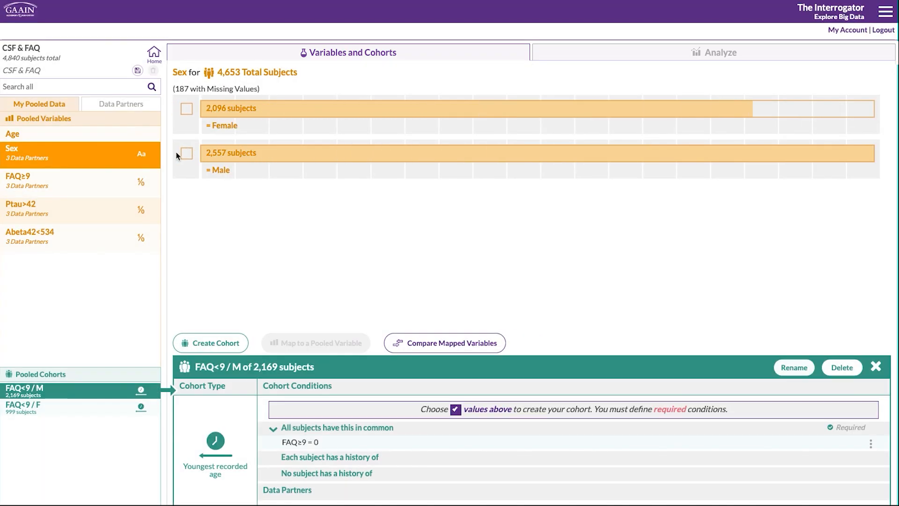
click(187, 153)
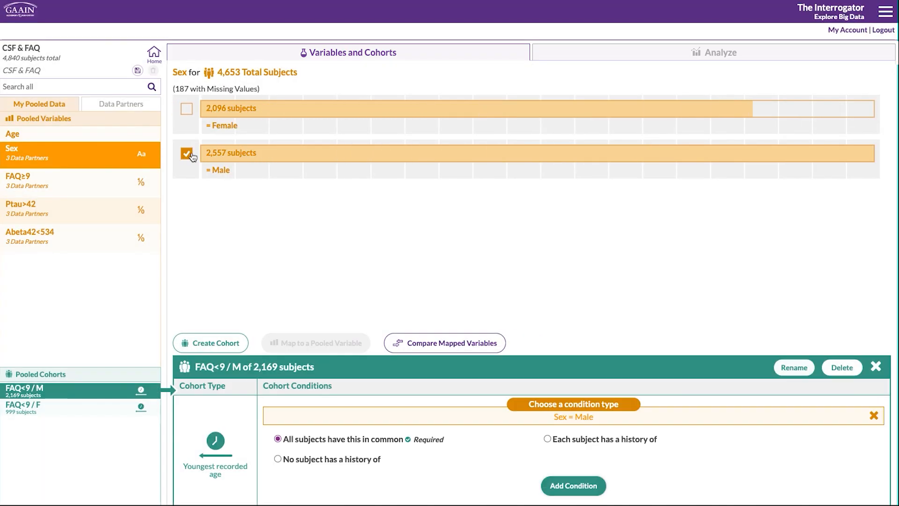
click(572, 486)
click(876, 370)
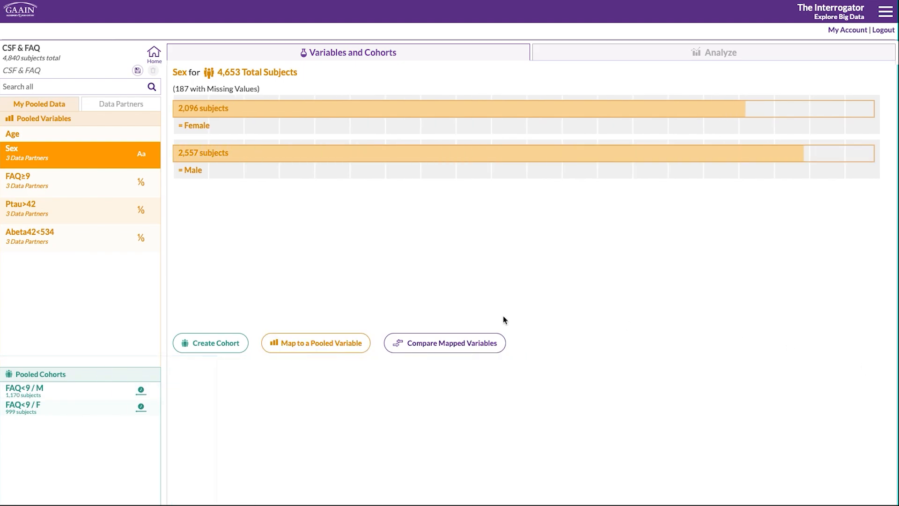
Create a pooled cohort named "FAQ≥9 / F" with the condition FAQ≥9 = 1 common to all subjects.
click(86, 187)
click(210, 343)
click(187, 154)
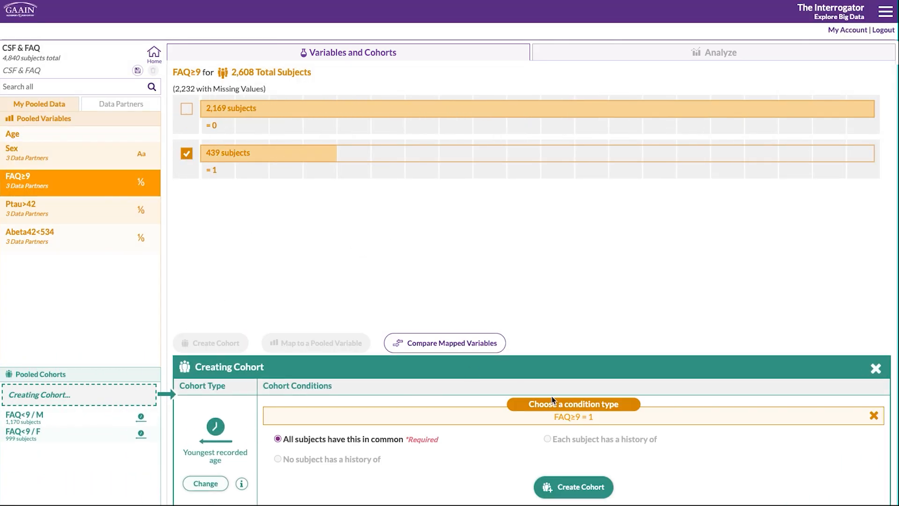
click(597, 491)
text(FAQ≥9 / F)
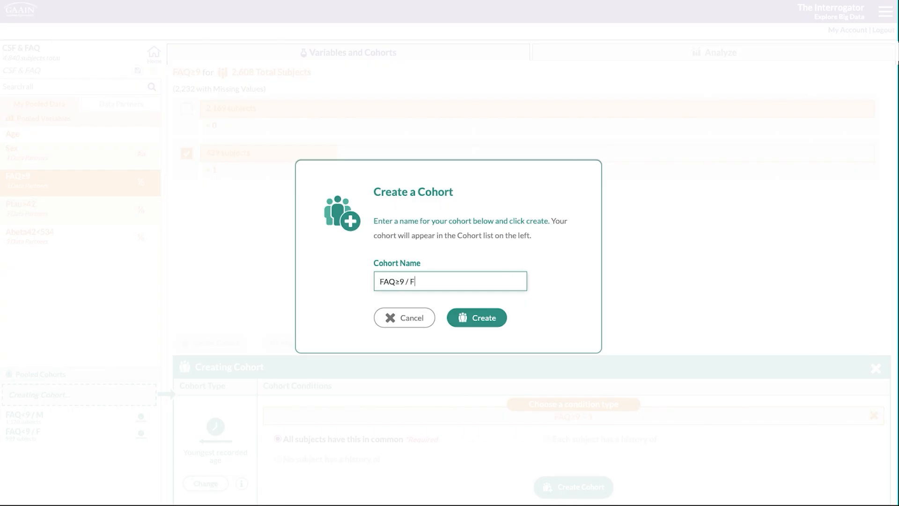
key(Return)
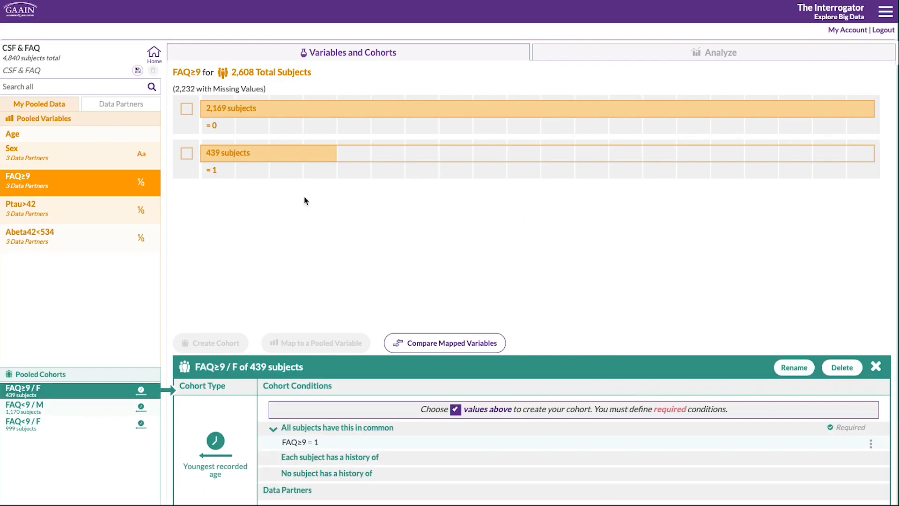
Add Sex = Female to the FAQ≥9 / F cohort as a condition all subjects have in common, and close the cohort editor.
click(63, 156)
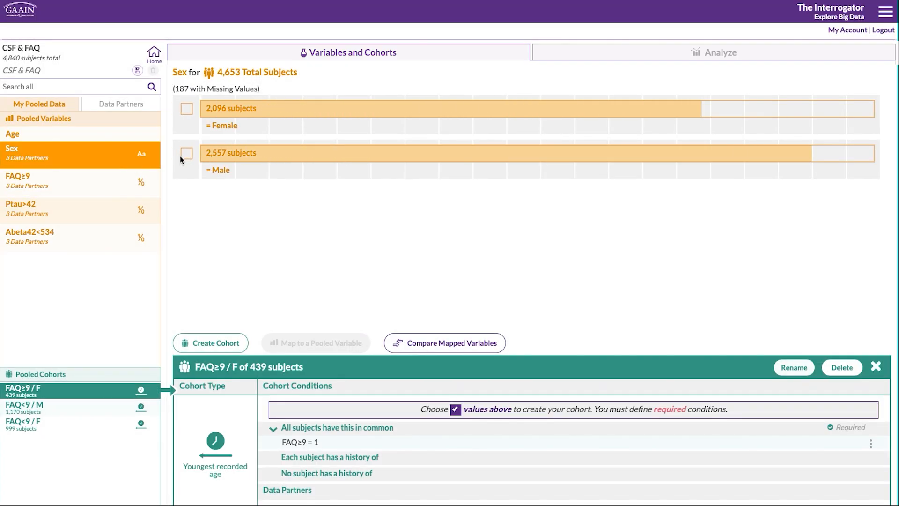
click(186, 109)
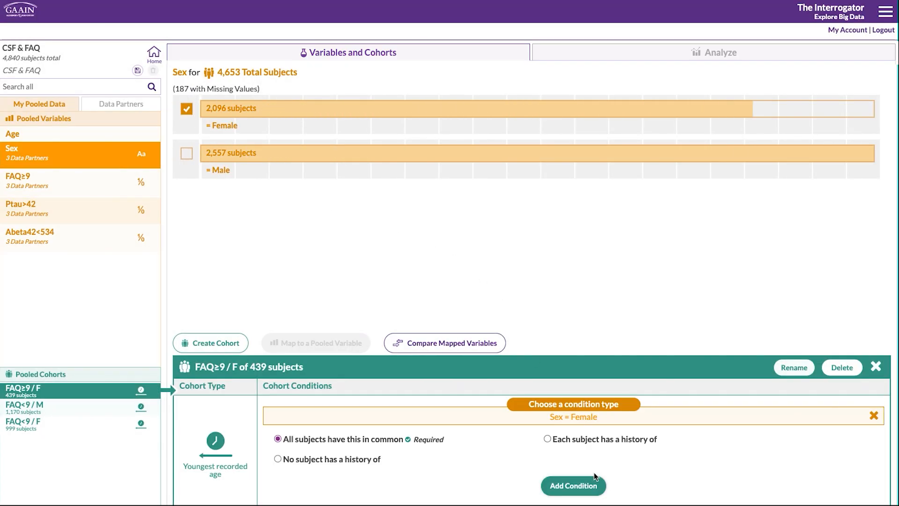
click(578, 485)
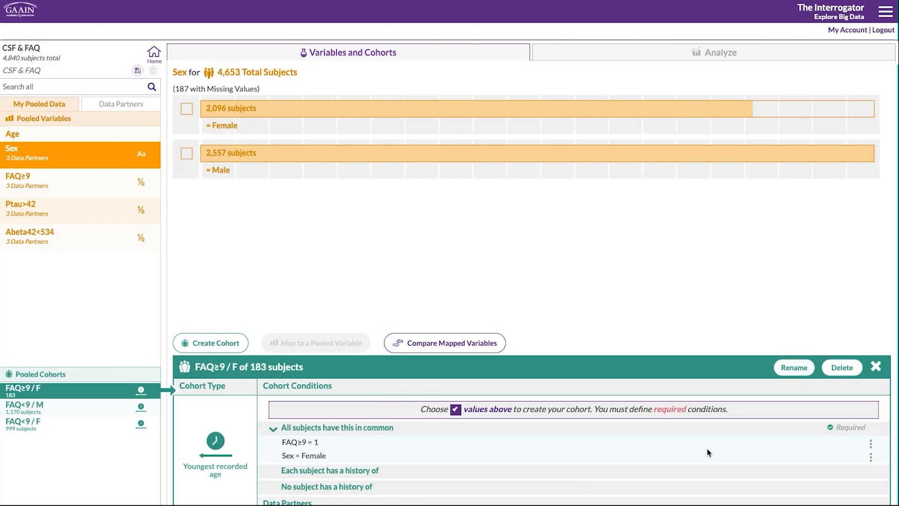
click(876, 367)
Create a pooled cohort named "FAQ≥9 / M" with the condition FAQ≥9 = 1 common to all subjects.
click(92, 184)
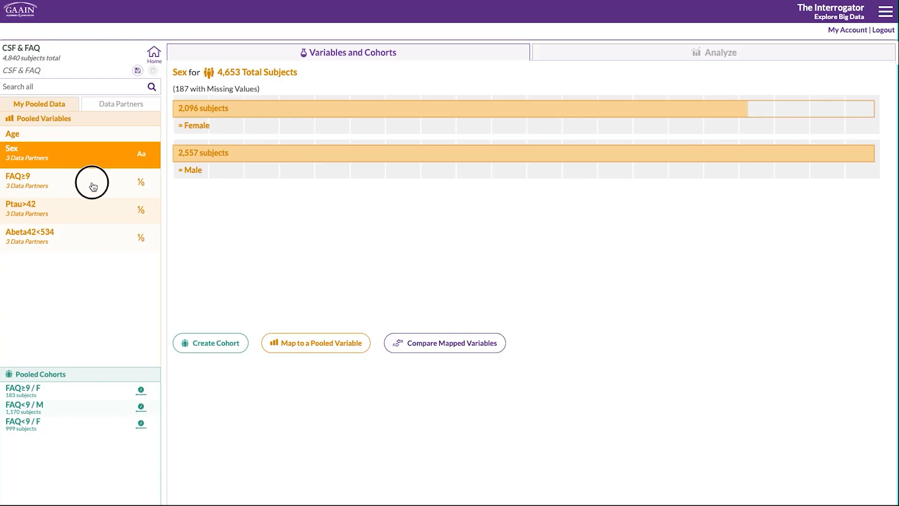
click(220, 343)
click(187, 152)
click(577, 487)
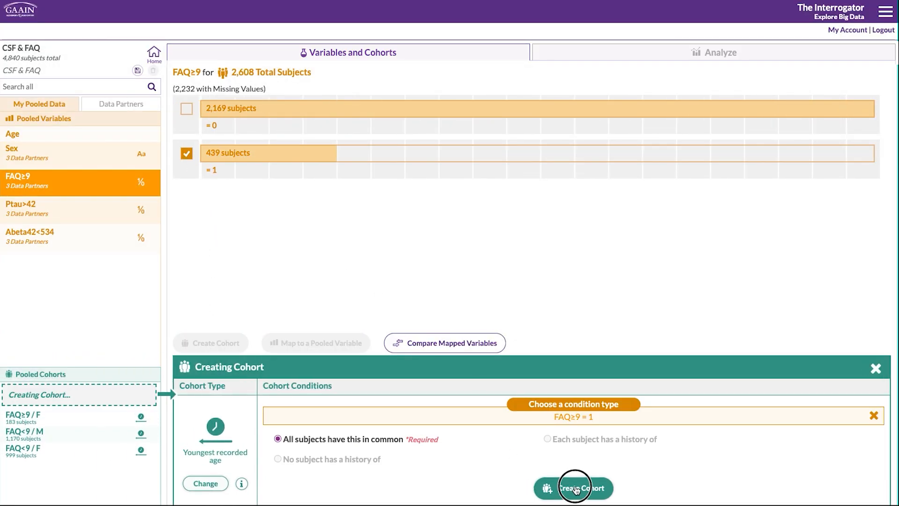
text(FAQ≥)
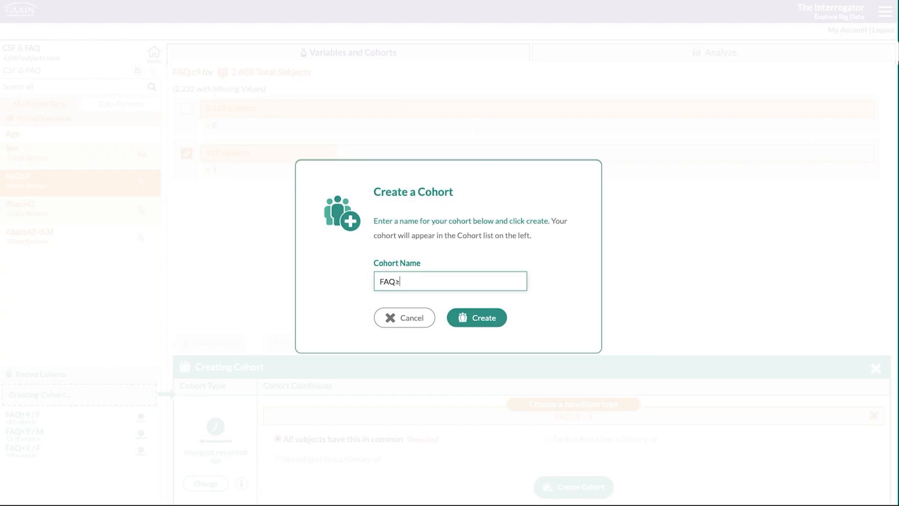
text(9 / M)
key(Return)
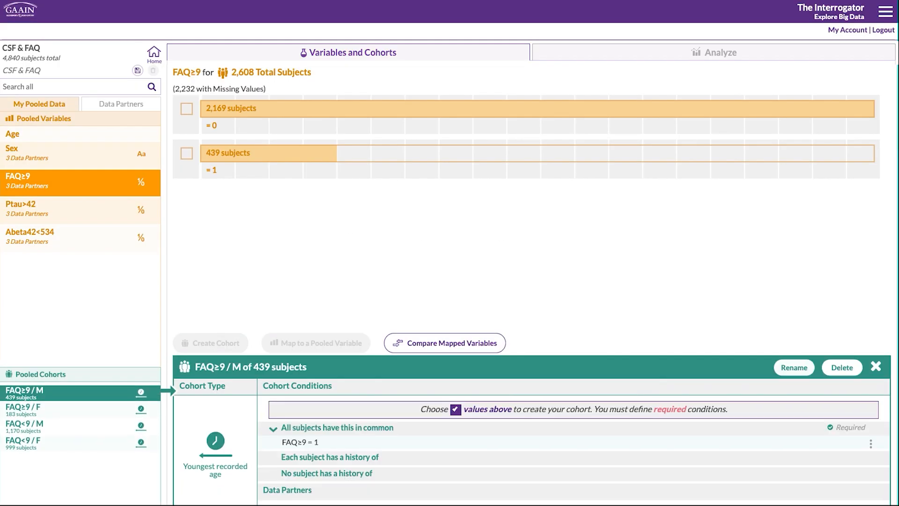
Add Sex = Male to the FAQ≥9 / M cohort as a condition all subjects have in common, and close the cohort editor.
click(62, 150)
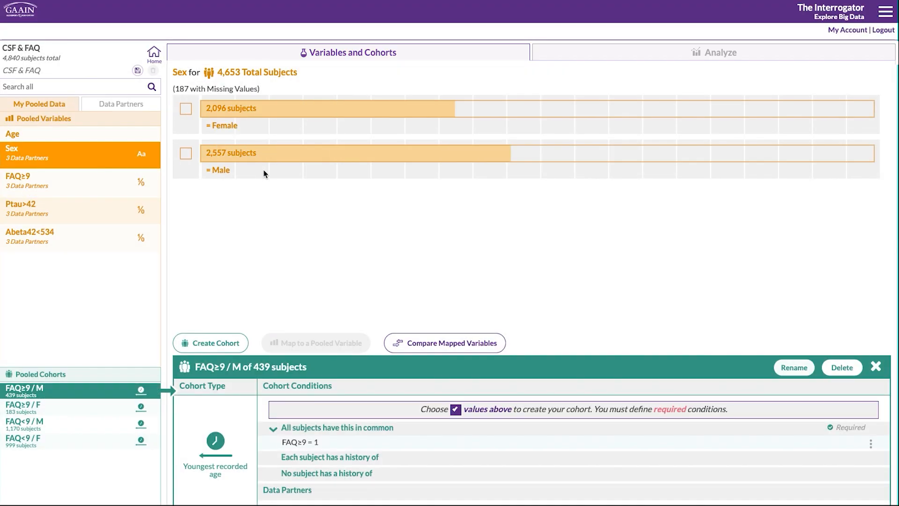
click(186, 153)
click(573, 484)
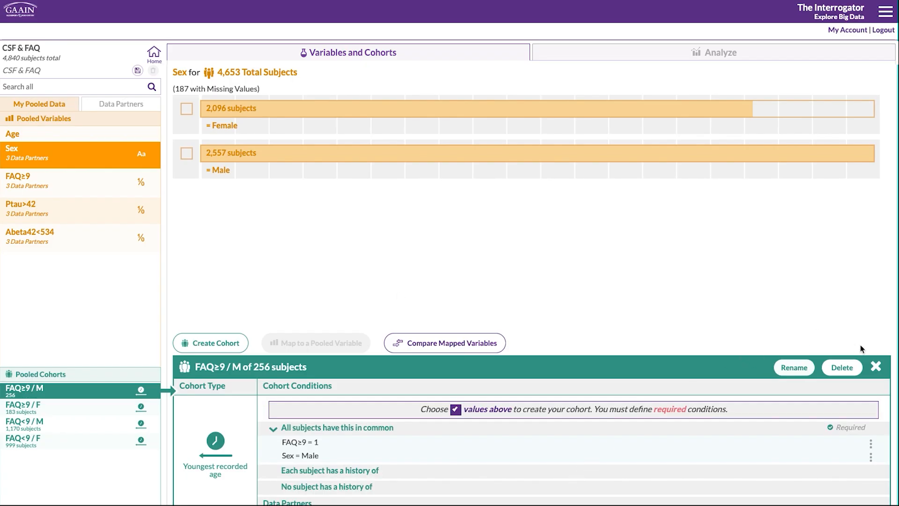
click(876, 366)
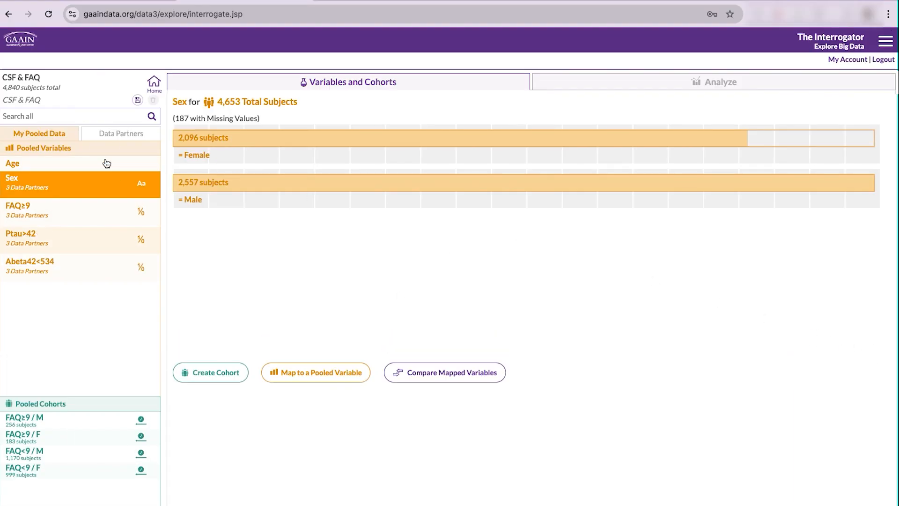
Check the Age distribution, and set up a logistic regression with control cohort FAQ<9 / F, case cohort FAQ≥9 / F and variable Abeta42<534.
click(107, 163)
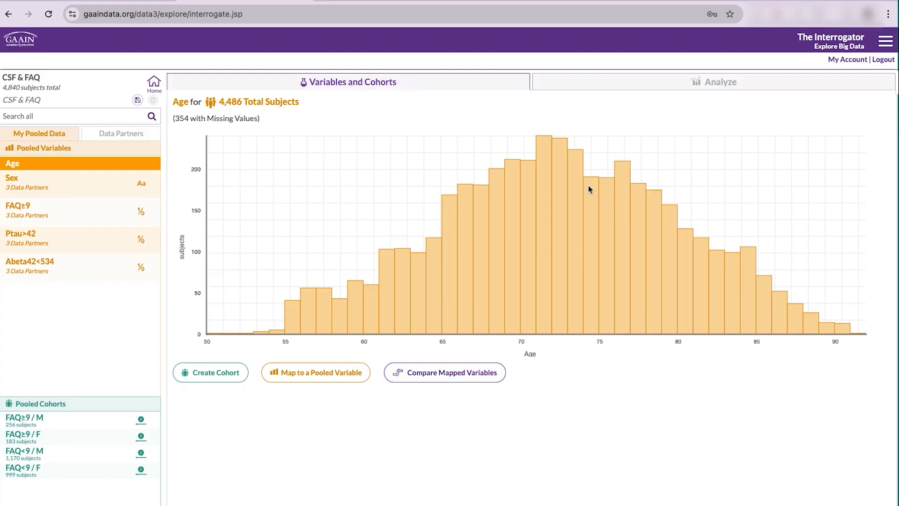
click(609, 87)
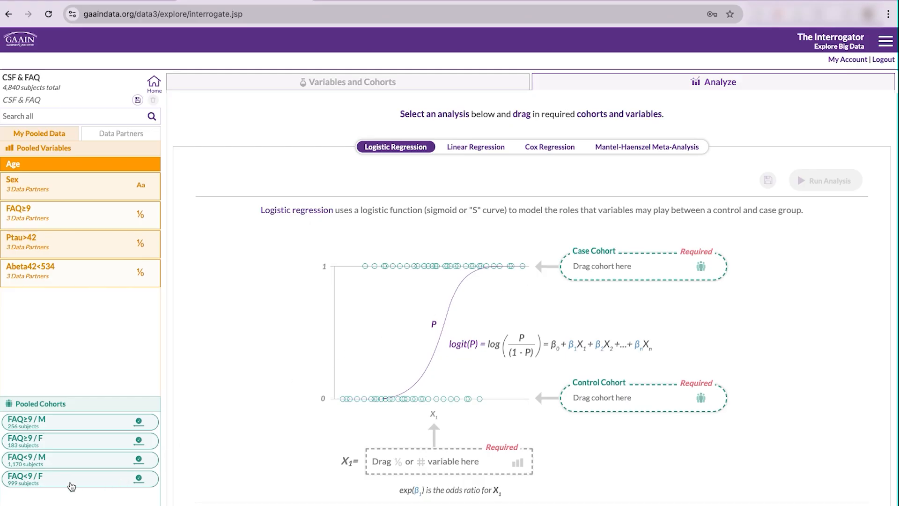
drag(71, 486, 601, 397)
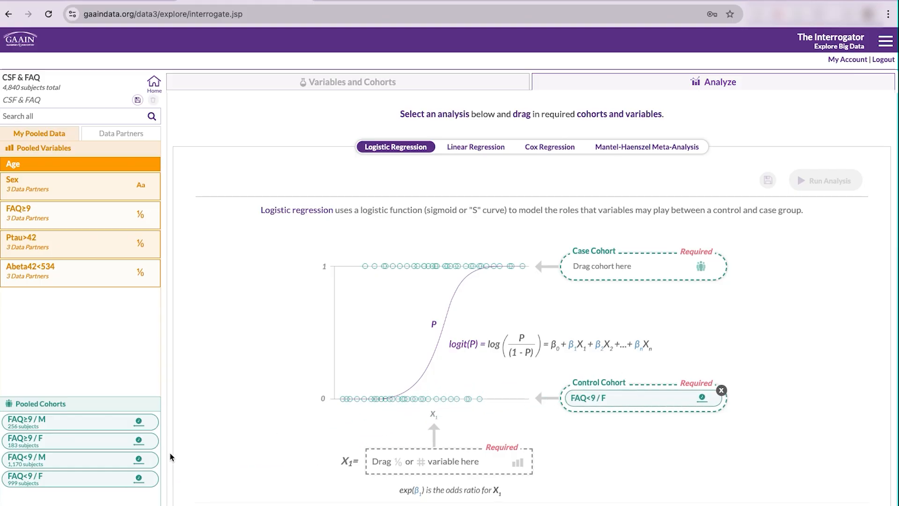
drag(53, 442, 601, 265)
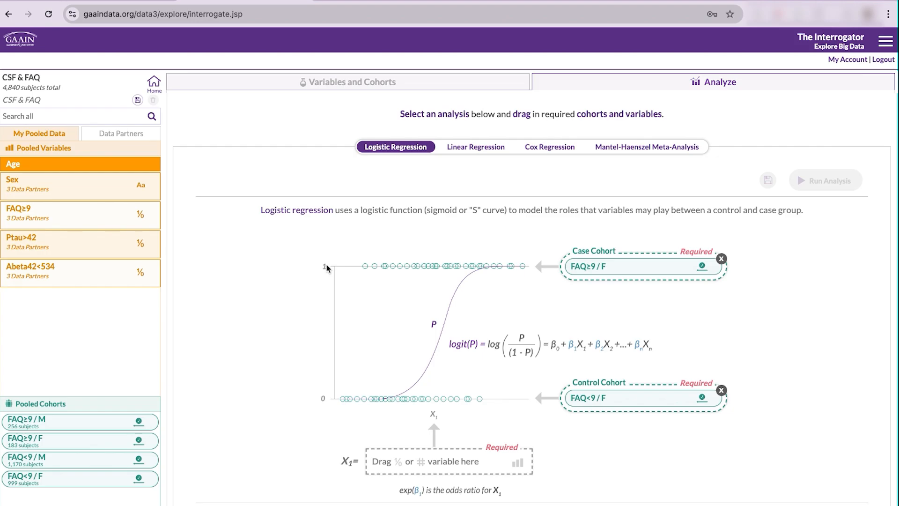
drag(140, 275, 435, 459)
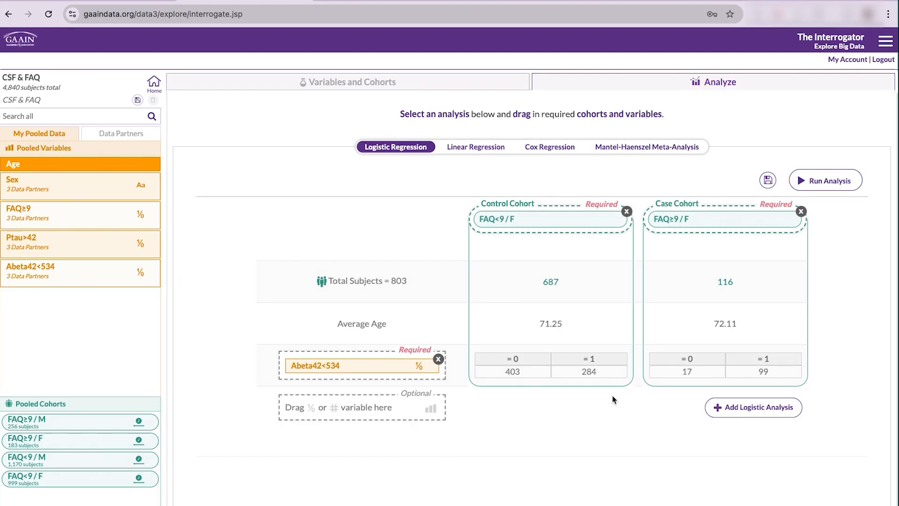
Add a second logistic analysis with control cohort FAQ<9 / M, case cohort FAQ≥9 / M and variable Abeta42<534.
click(762, 406)
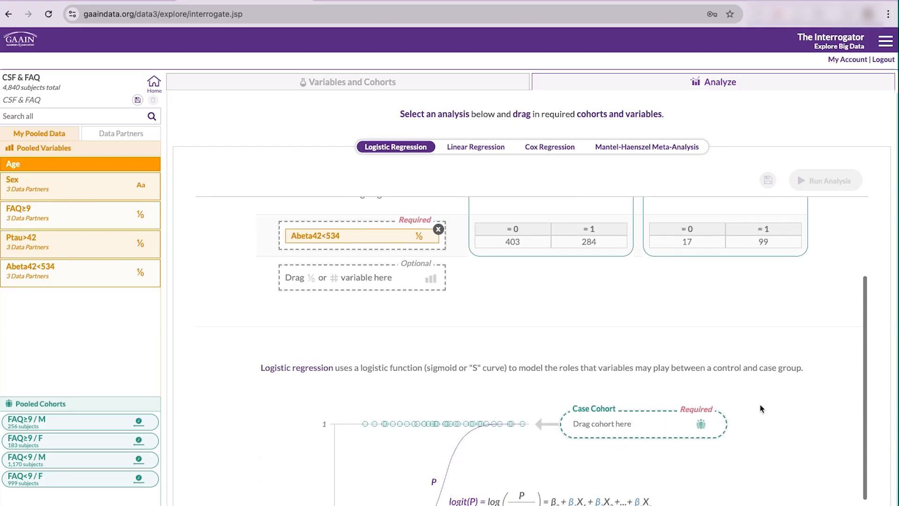
scroll(760, 409, down, 1)
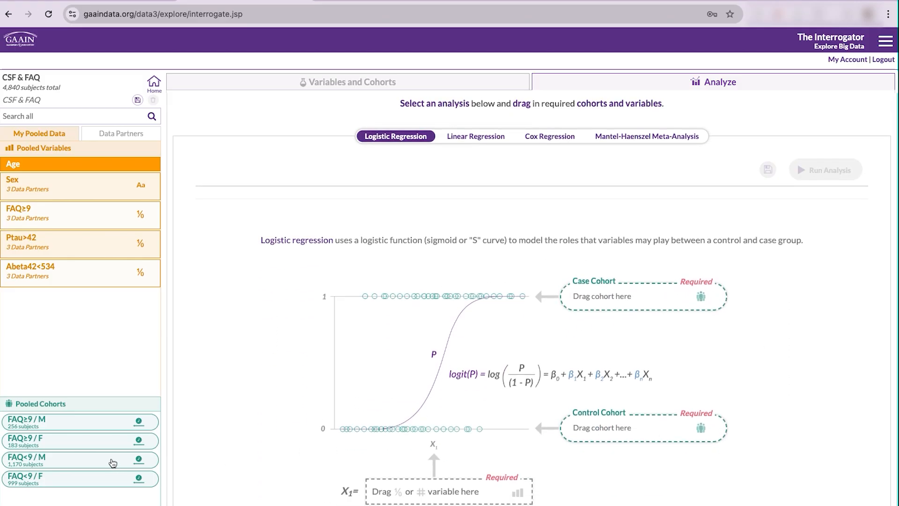
drag(629, 436, 629, 435)
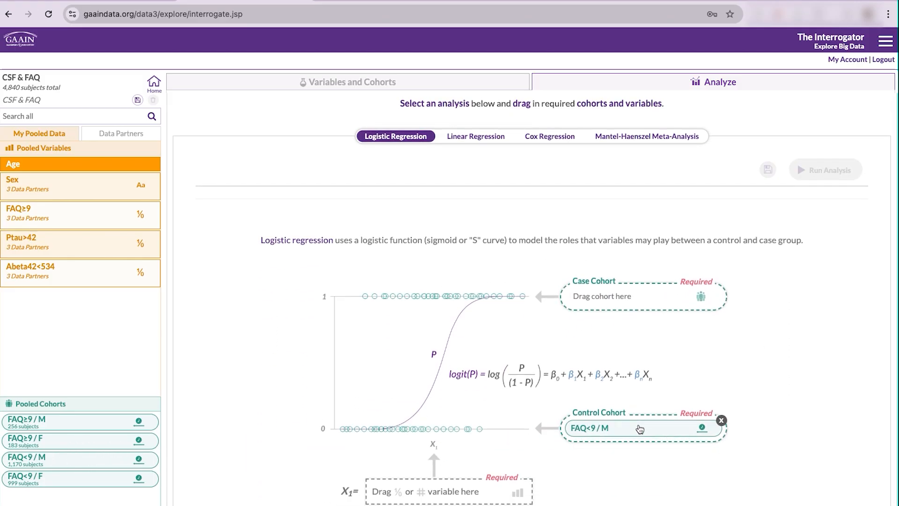
drag(60, 426, 626, 295)
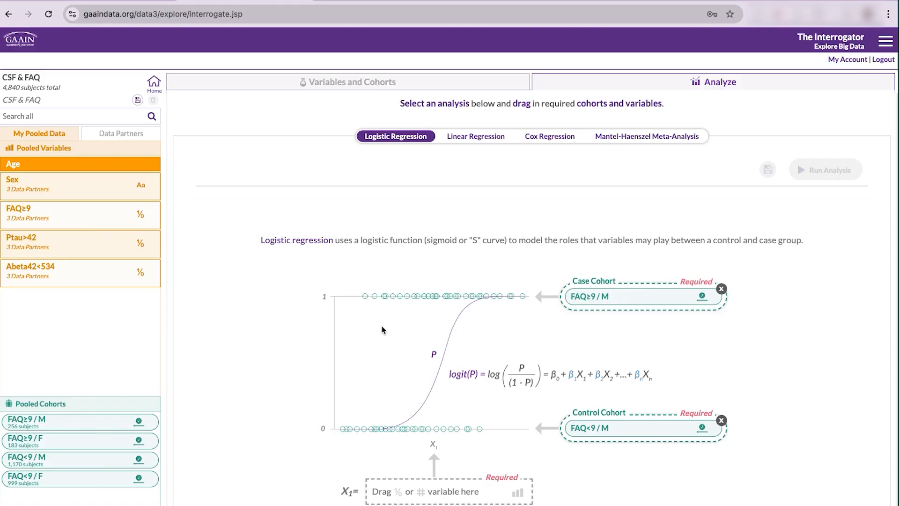
drag(113, 274, 447, 493)
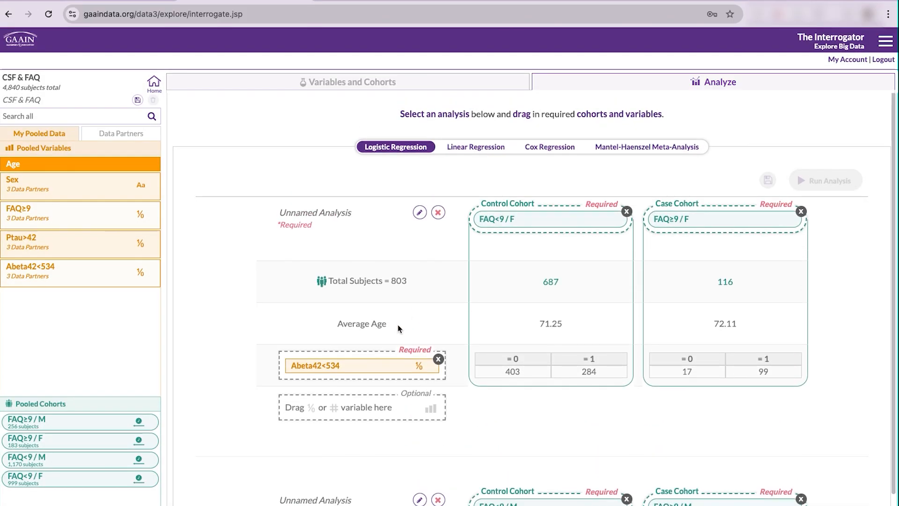
Name the analysis of the F cohorts "Female" and the analysis of the M cohorts "Male".
click(420, 212)
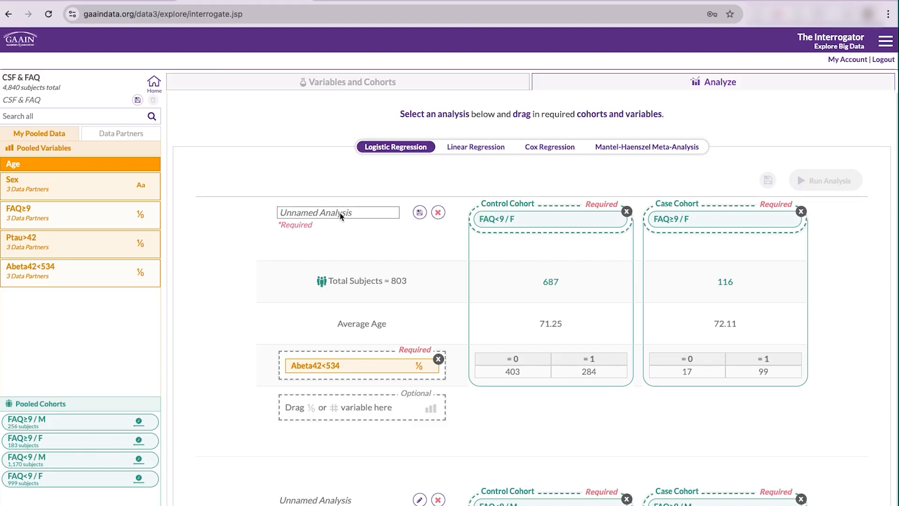
text(Female)
key(Return)
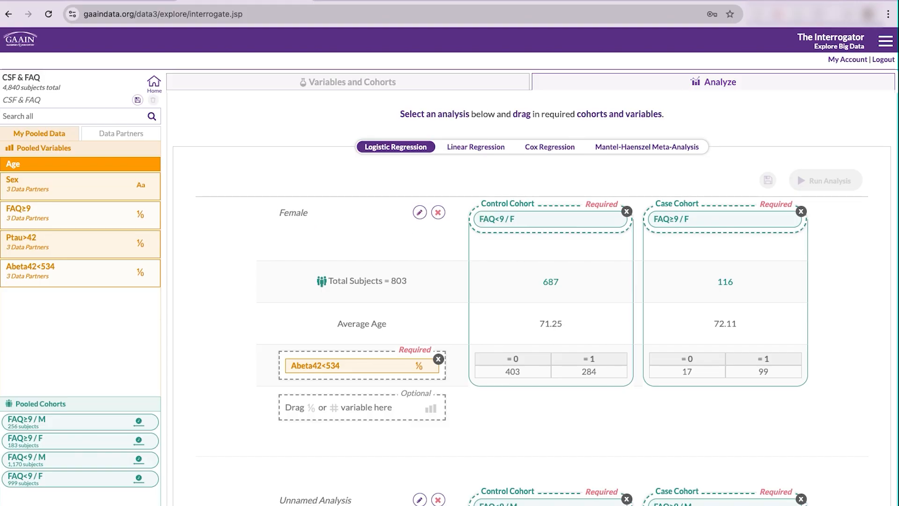
scroll(326, 241, down, 5)
click(419, 299)
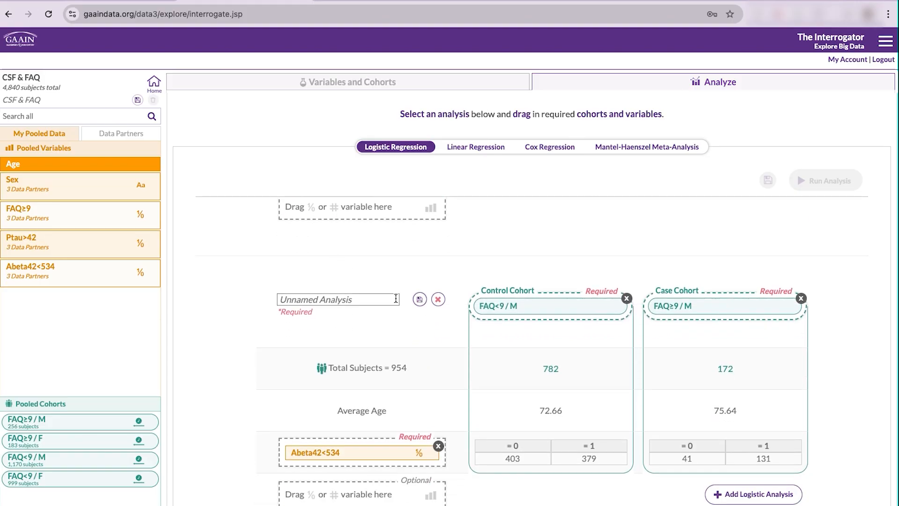
text(Male)
key(Return)
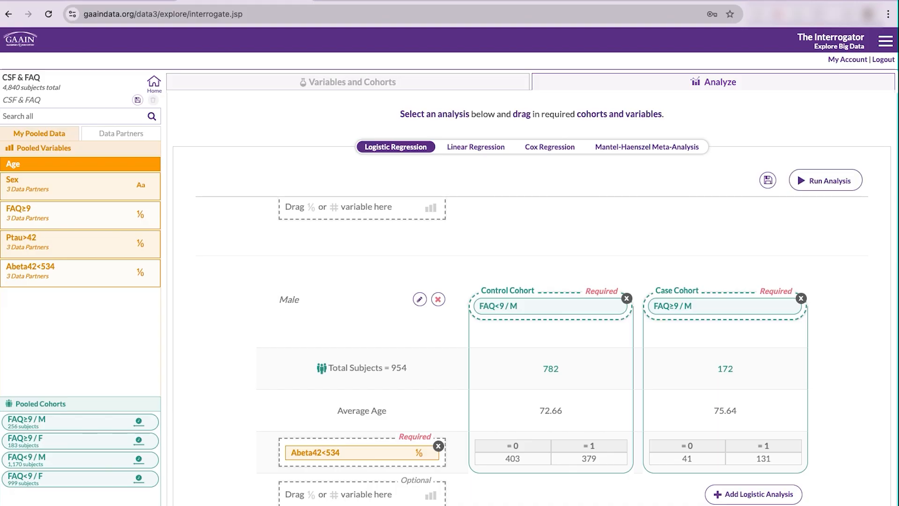
Run the Female and Male logistic regression analyses.
scroll(371, 295, up, 2)
scroll(373, 296, up, 3)
click(832, 184)
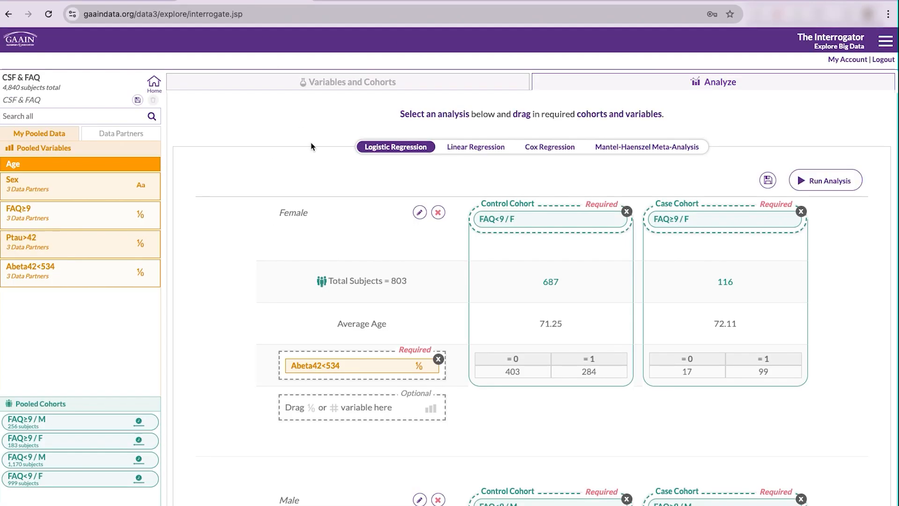
Add Ptau>42 as an optional variable to both the Female and Male analyses and rerun the logistic regressions.
drag(75, 243, 350, 396)
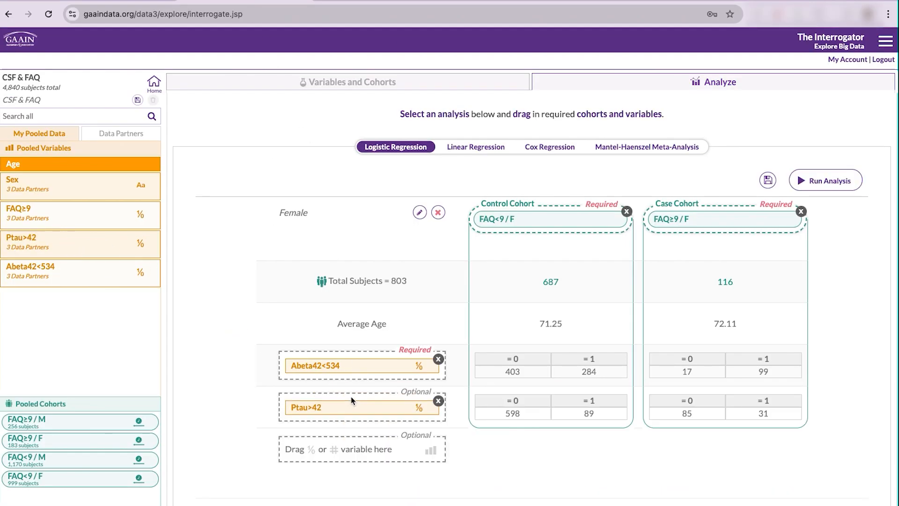
scroll(350, 396, down, 5)
drag(92, 257, 344, 491)
scroll(452, 374, up, 5)
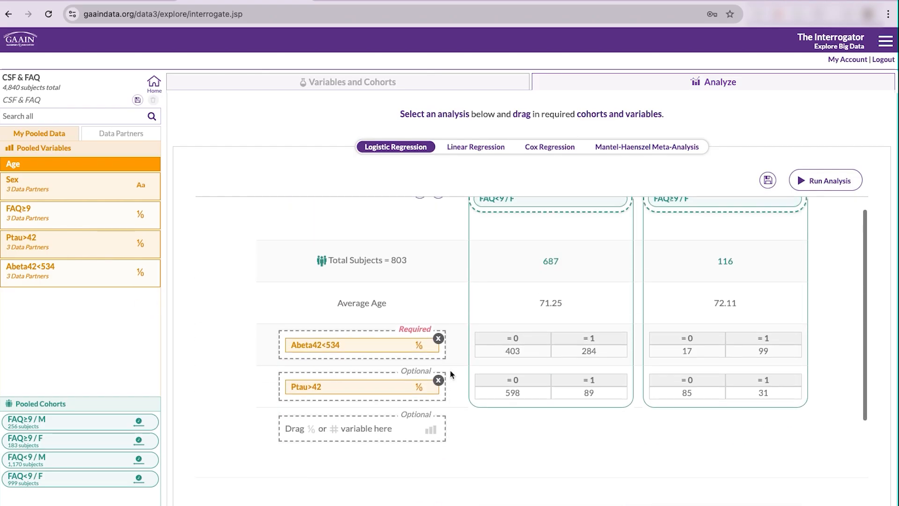
click(829, 181)
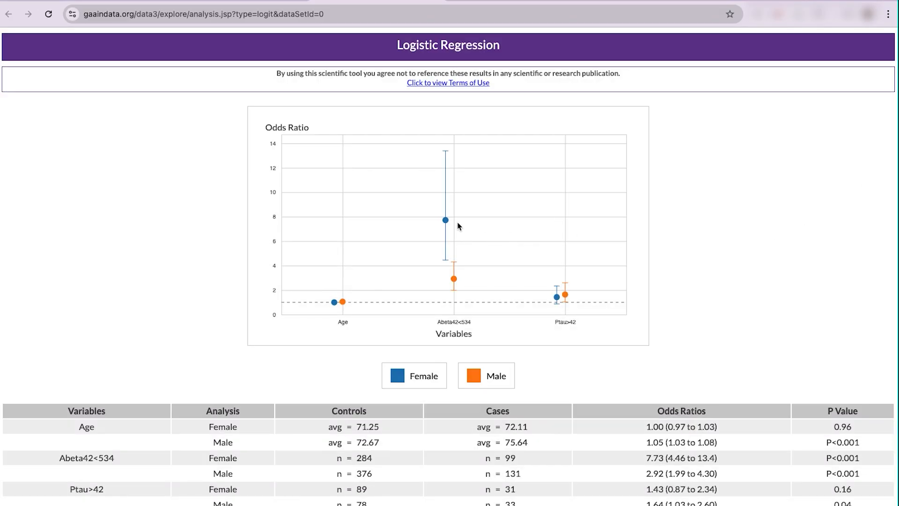
Inspect the Female and Male odds ratios for Abeta42<534 in the results plot and read the Terms of Use.
mouse_move(445, 224)
mouse_move(457, 280)
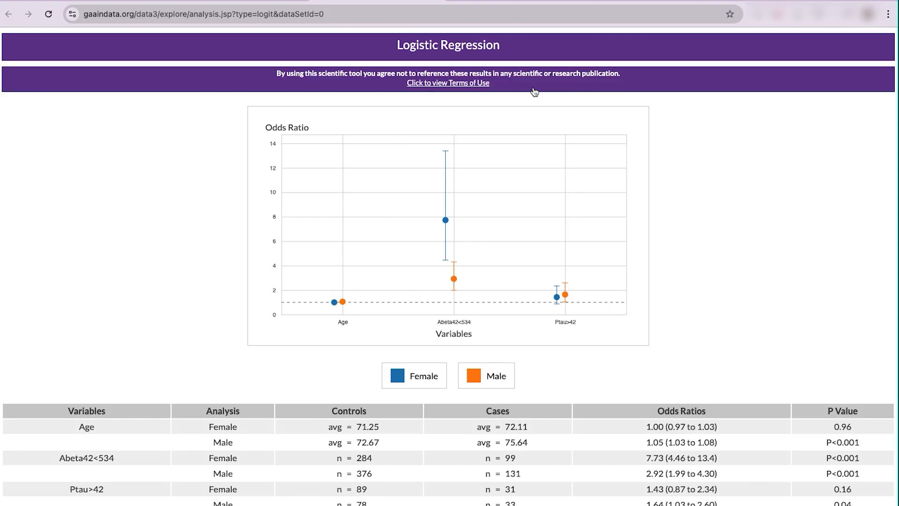
click(468, 84)
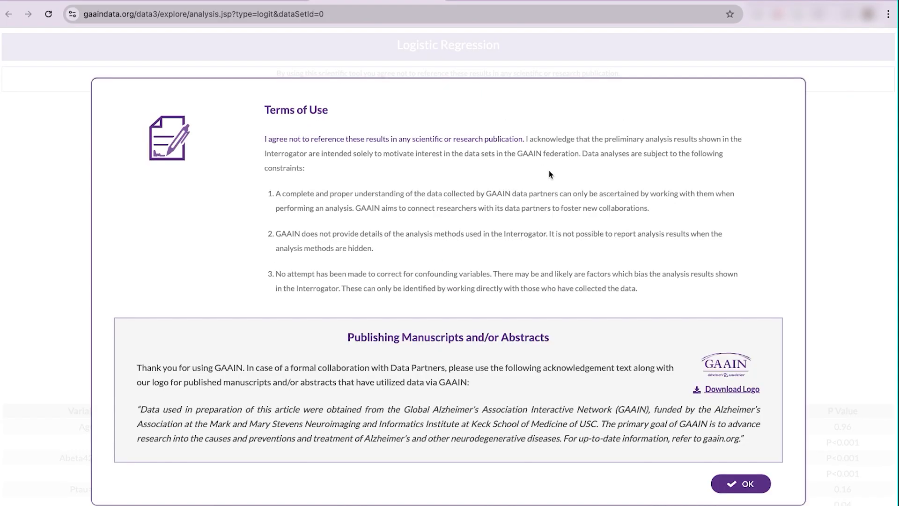
scroll(550, 178, down, 1)
scroll(550, 179, up, 1)
click(756, 487)
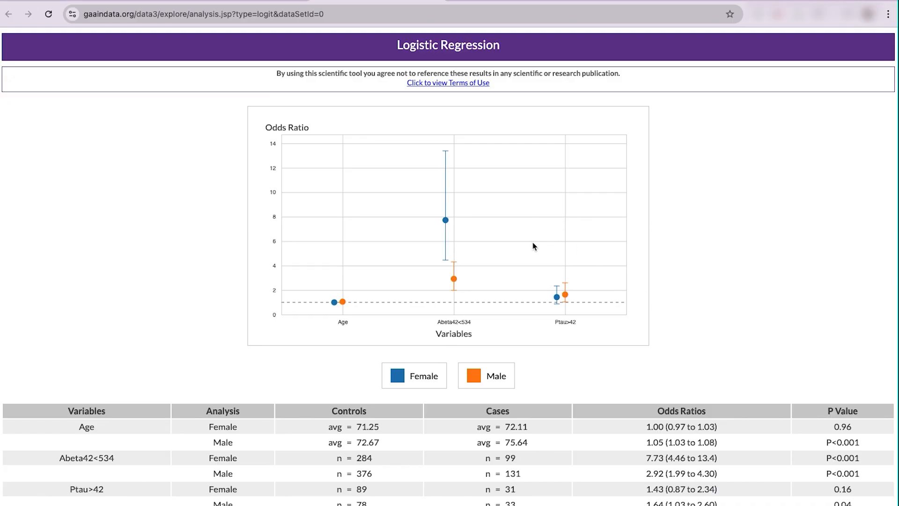
Return to the Interrogator and save the pooled dataset with its variables and cohorts as "CSF & FAQ".
click(233, 0)
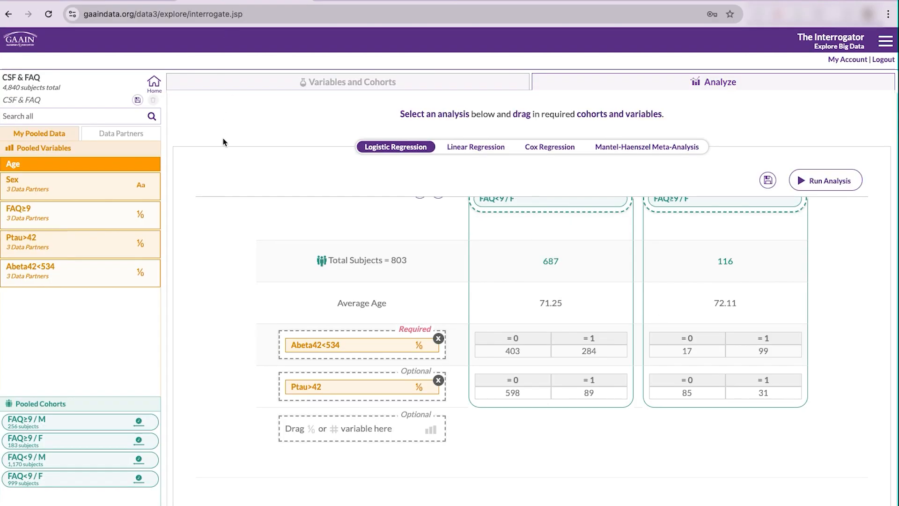
click(137, 101)
click(474, 350)
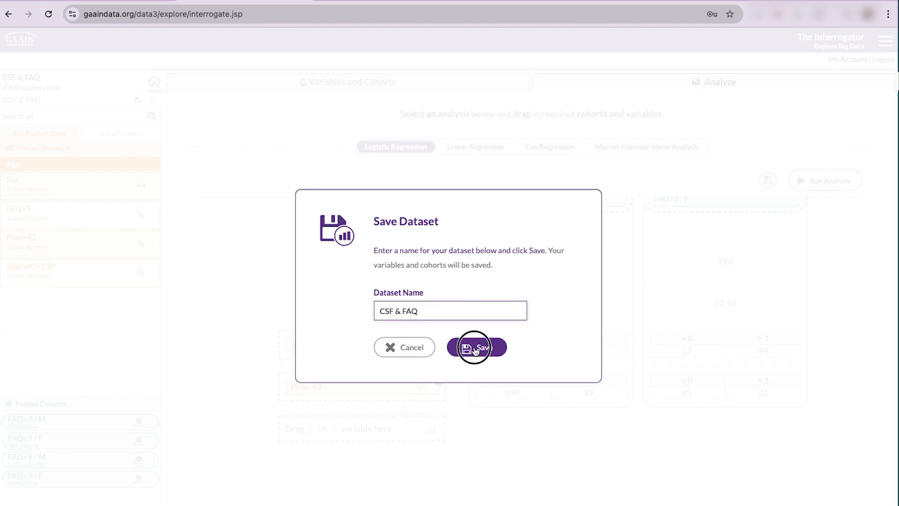
click(421, 330)
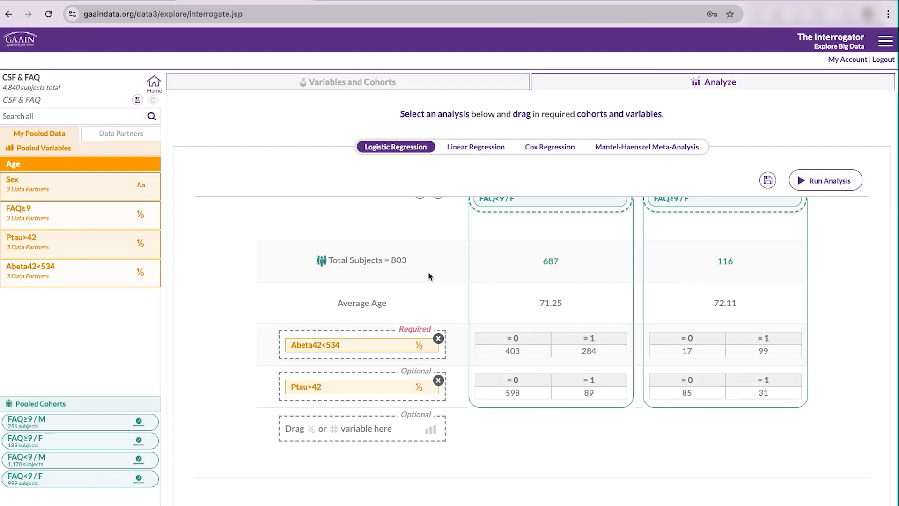
Save the logistic regression analysis under the name "CSF & FAQ".
scroll(468, 279, up, 1)
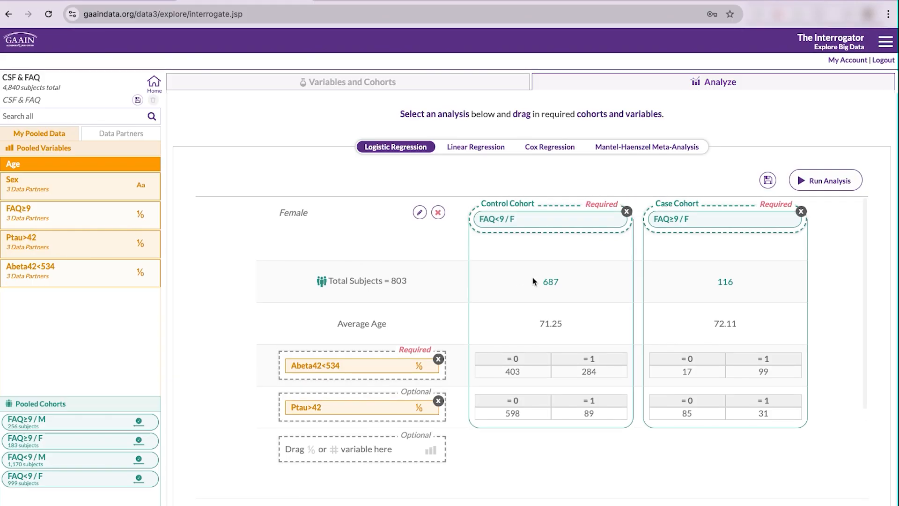
click(768, 180)
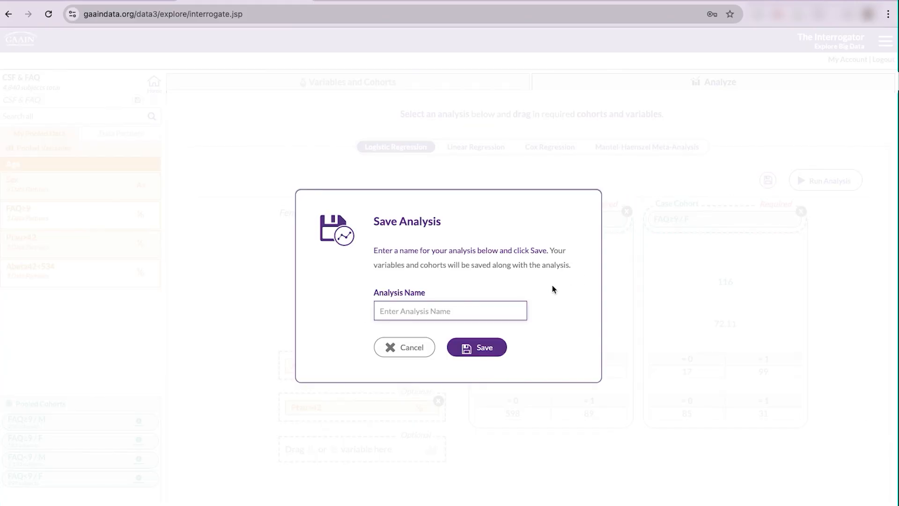
text(CSF & FAQ)
key(Return)
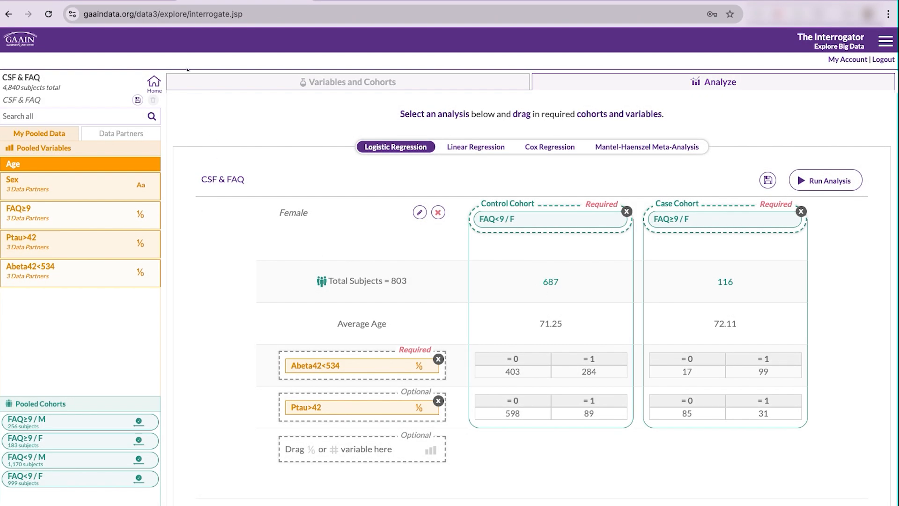
Leave the analysis for the GAAIN online data partners page and view the ADNI, ADNIDOD and ADNI Argentina (Fleni) partner entries.
click(155, 84)
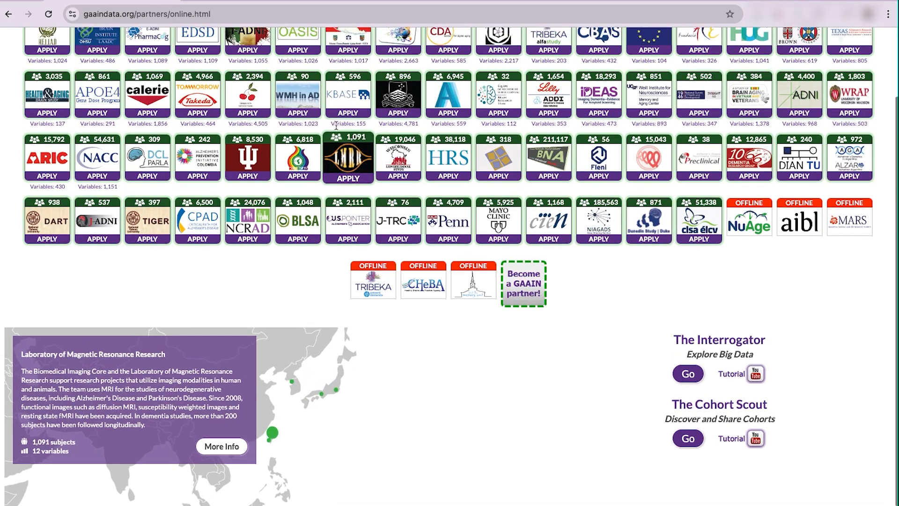
scroll(328, 136, up, 3)
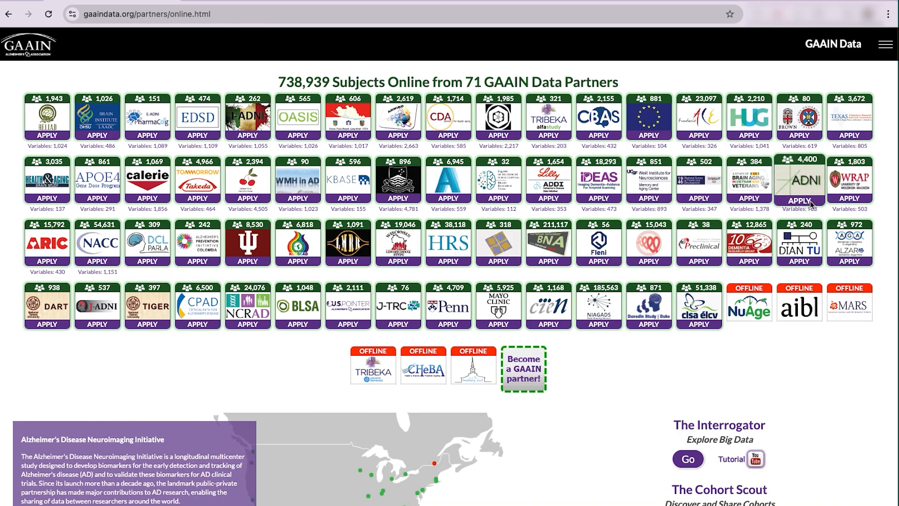
scroll(803, 202, down, 1)
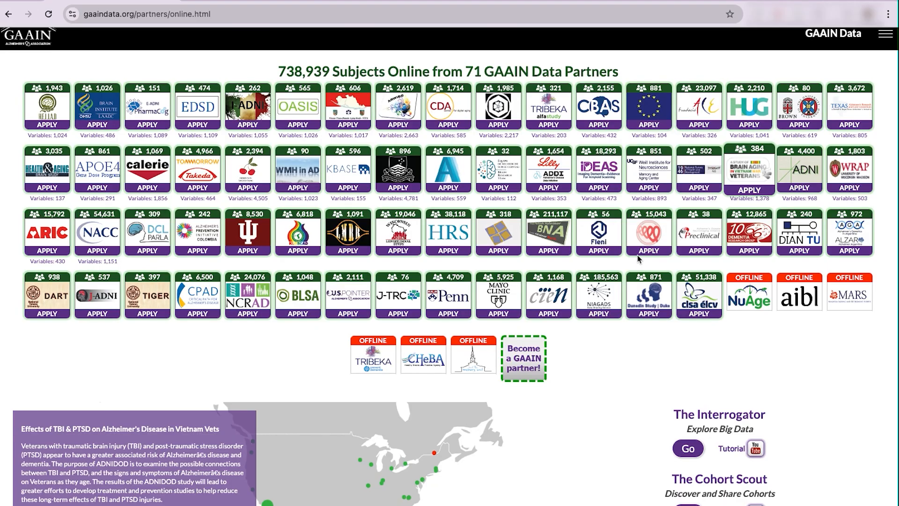
click(597, 236)
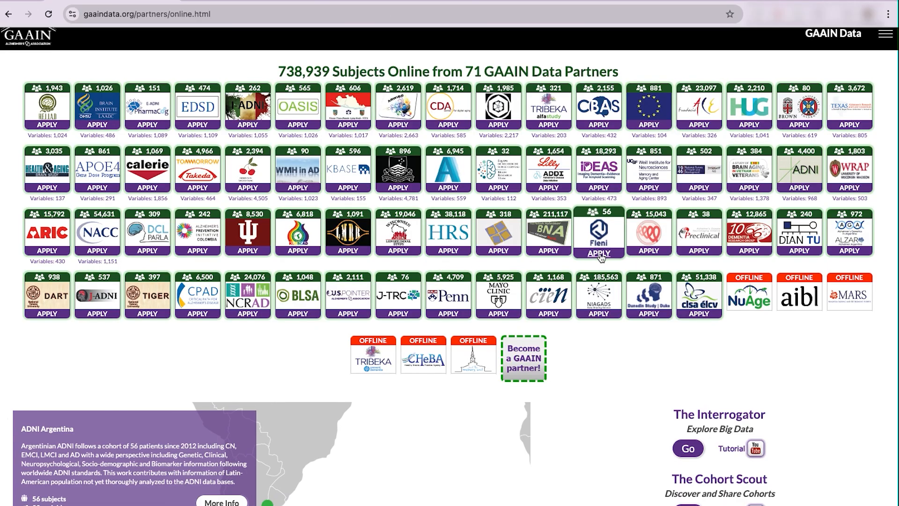